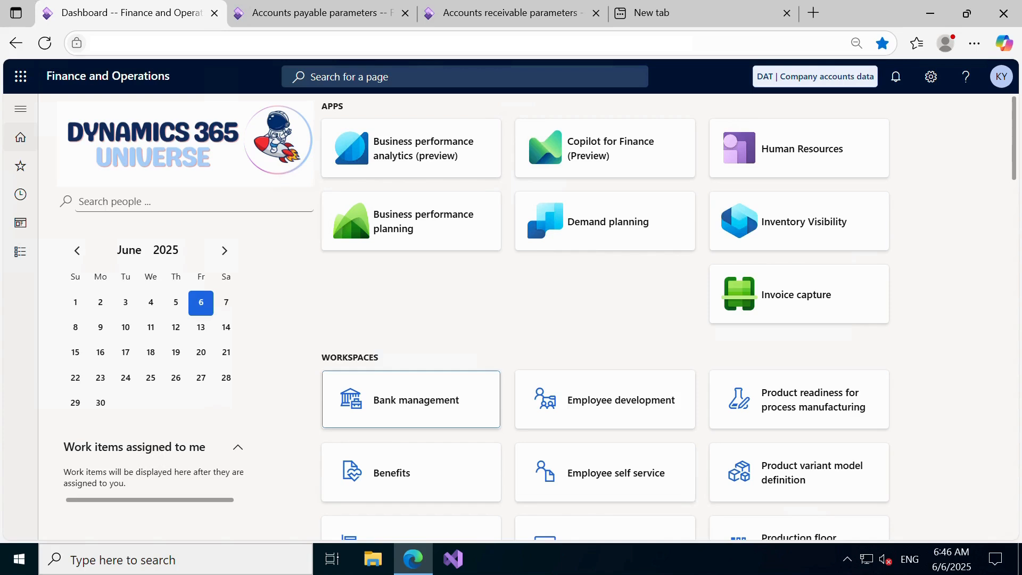
Step: Open the Vendor account number sequence from Accounts payable parameters and examine its segments and format
left_click(317, 13)
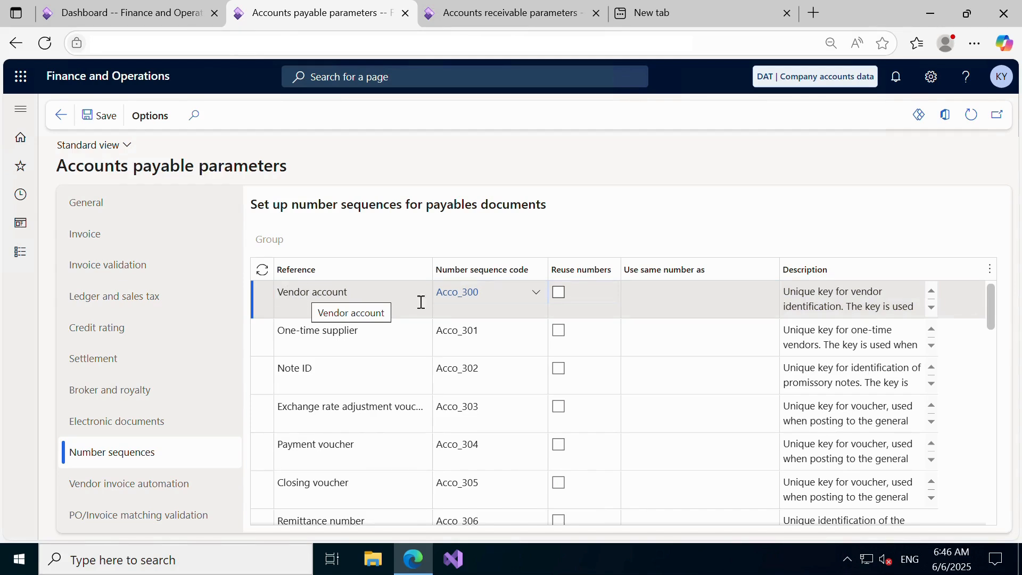
left_click(466, 293)
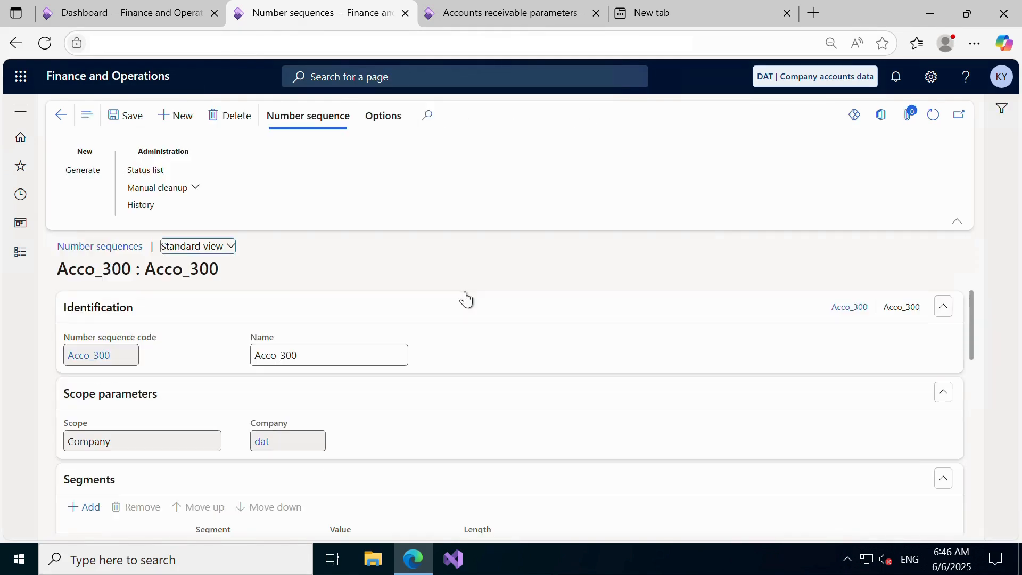
scroll(505, 352, "down", 3)
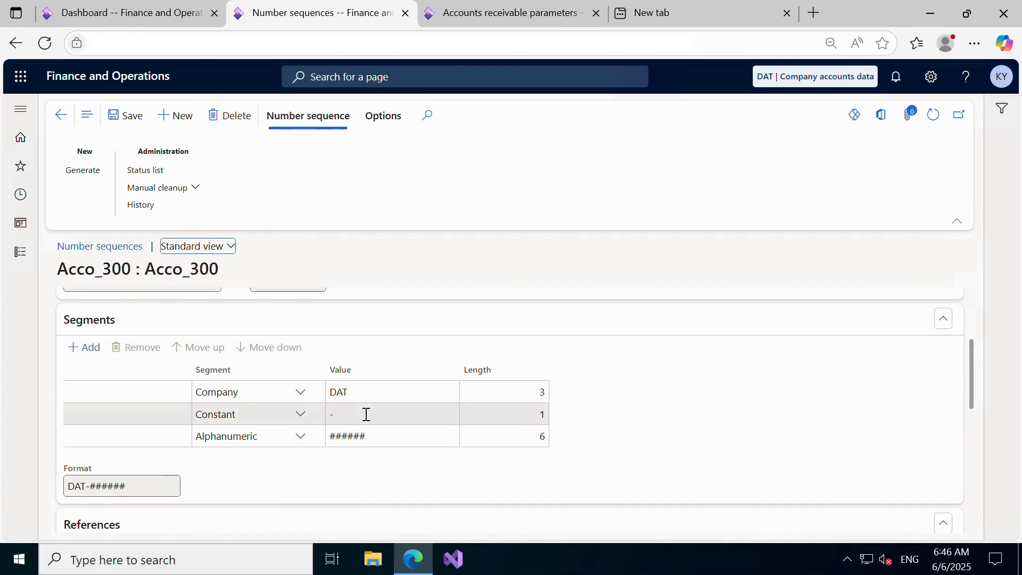
left_click_drag(139, 486, 47, 488)
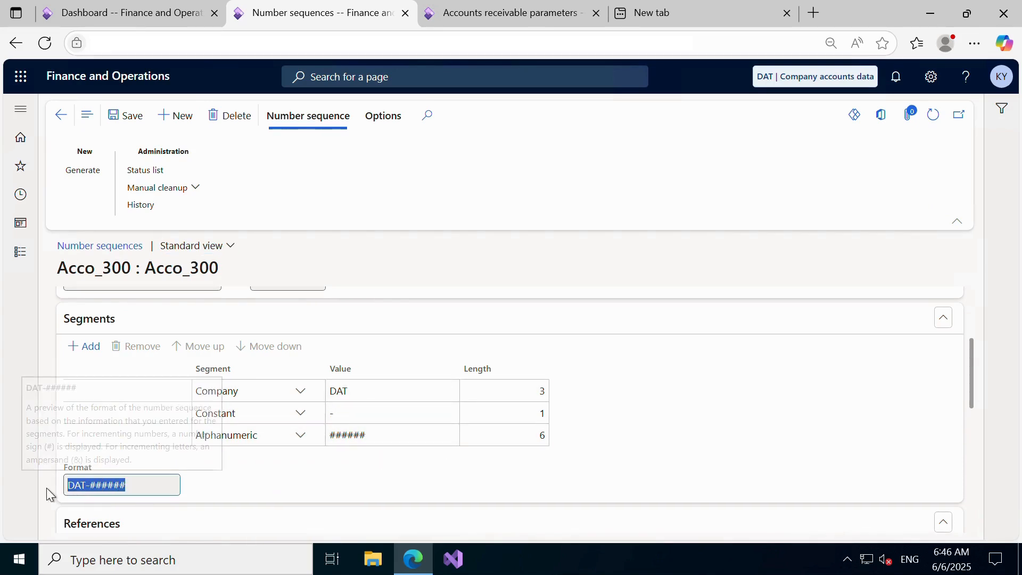
left_click(206, 480)
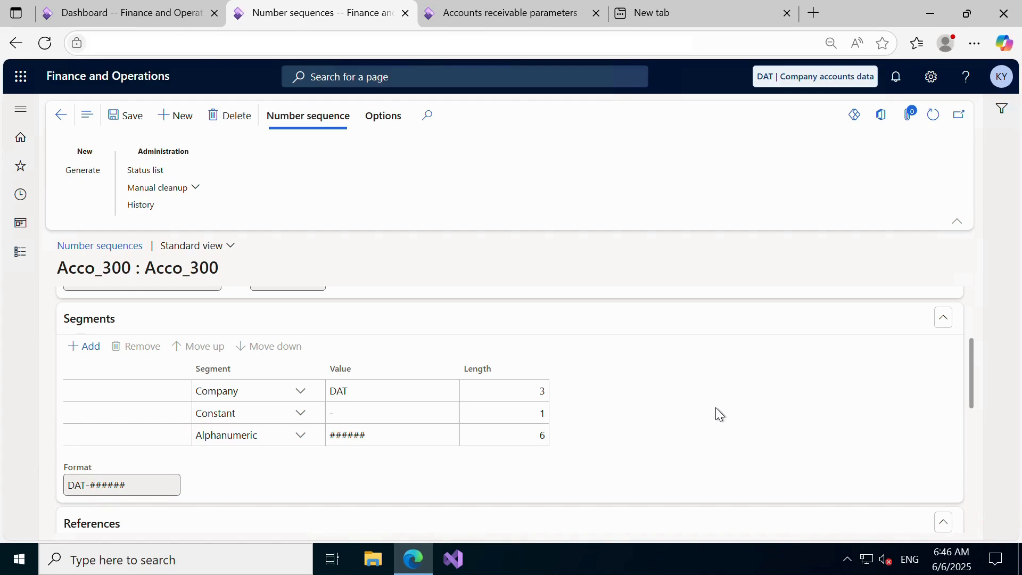
Step: Open the Customer account number sequence from Accounts receivable parameters and examine its segments and format
key("ctrl+Tab")
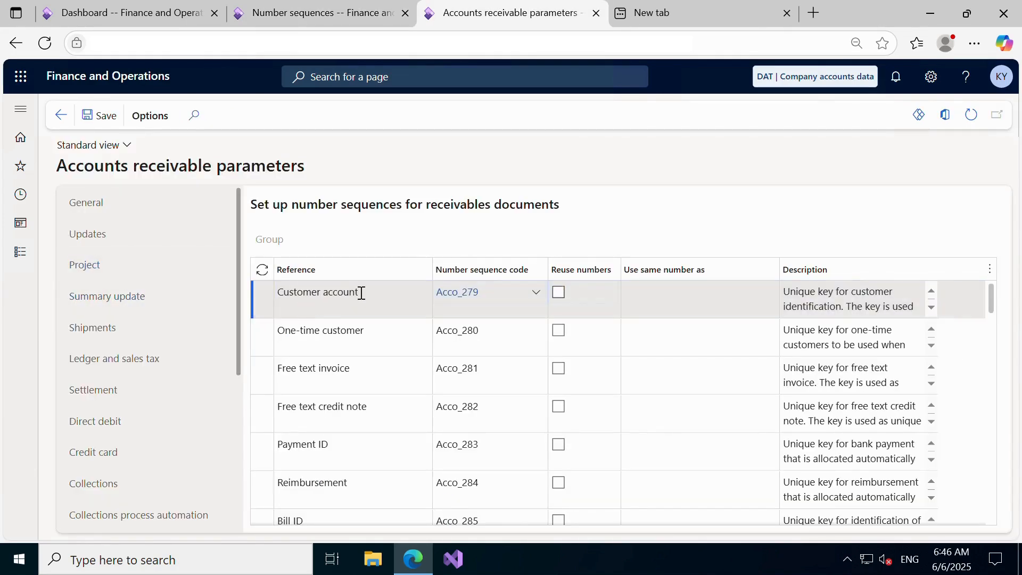
left_click(461, 292)
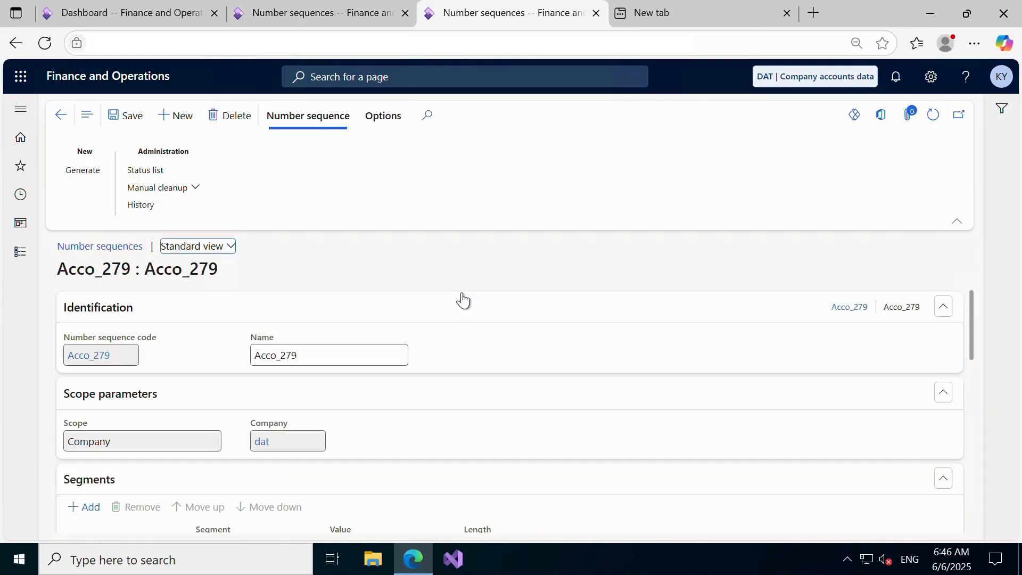
scroll(537, 365, "down", 3)
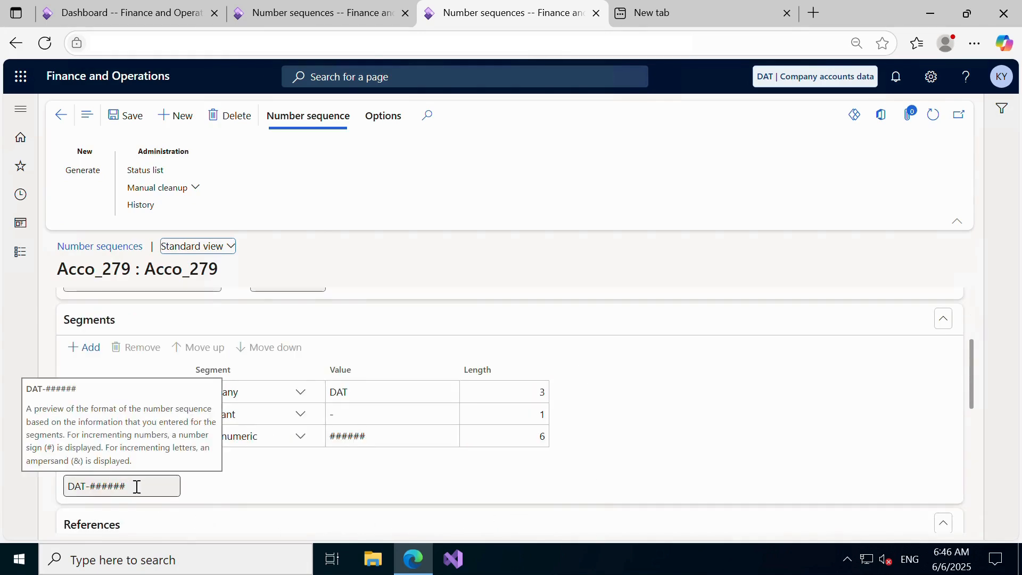
left_click_drag(137, 486, 62, 489)
left_click(227, 489)
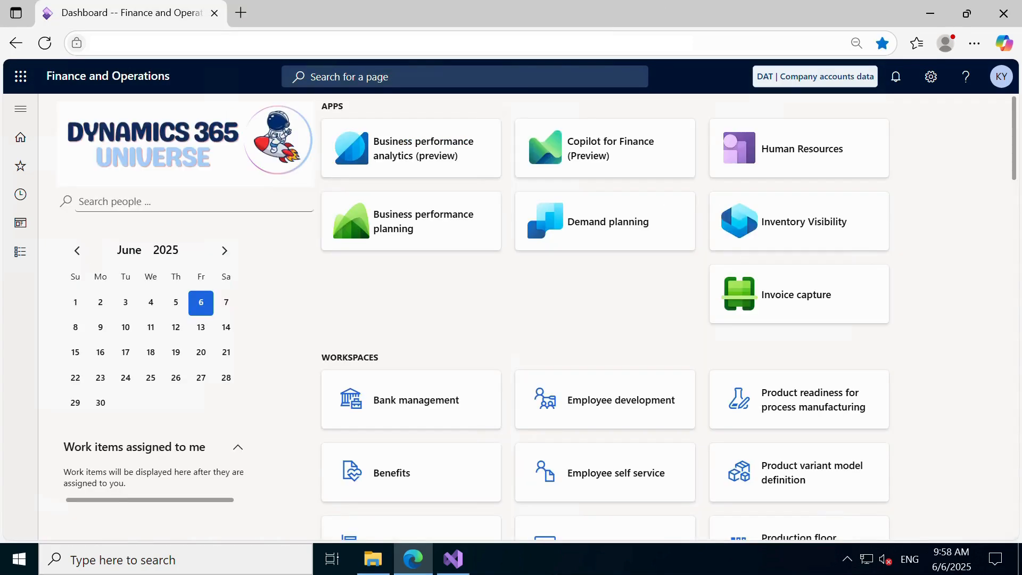
Step: Open the Number sequences page of the Organisation administration module
left_click(20, 252)
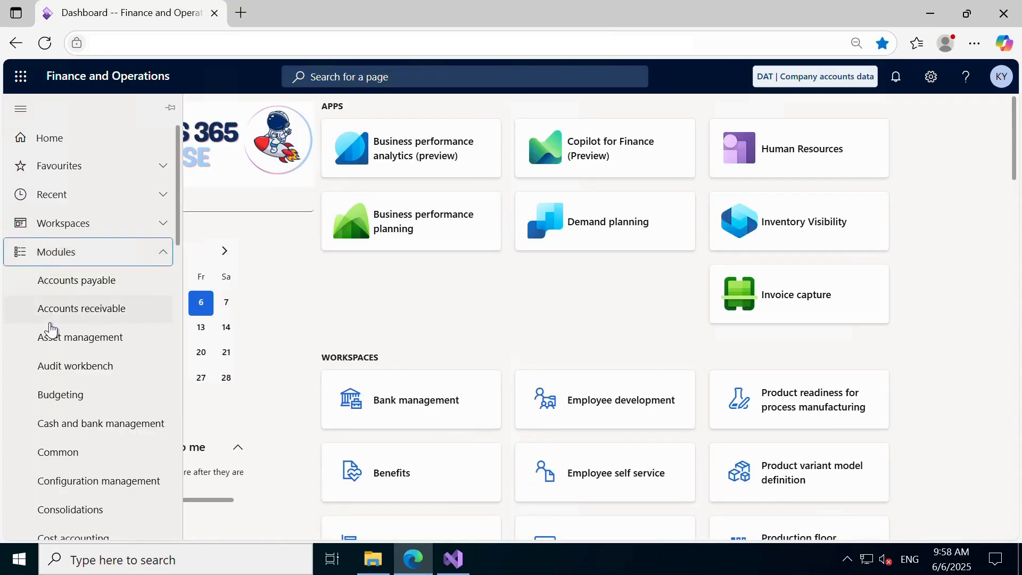
scroll(49, 329, "down", 7)
scroll(55, 358, "down", 3)
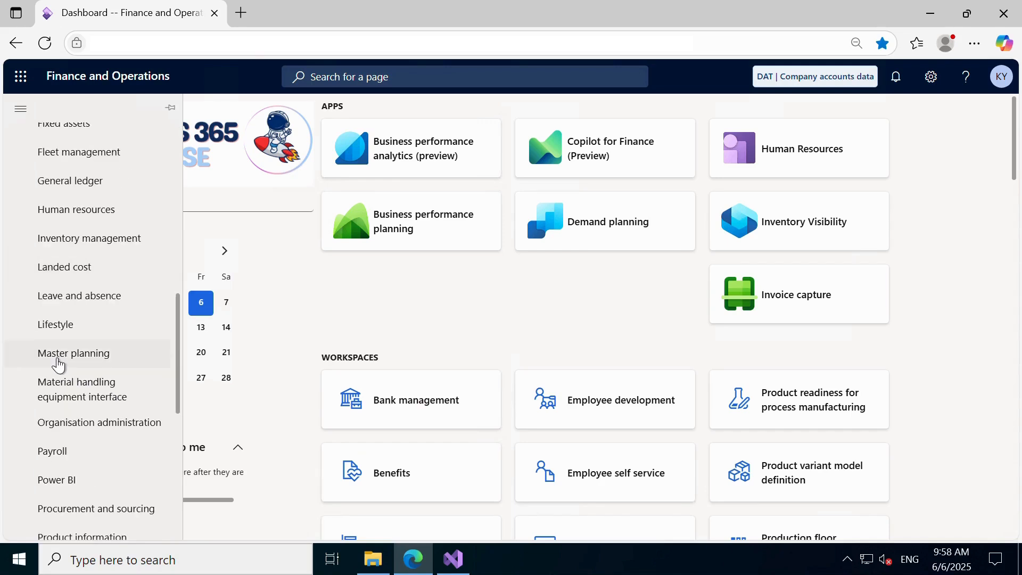
scroll(72, 390, "down", 3)
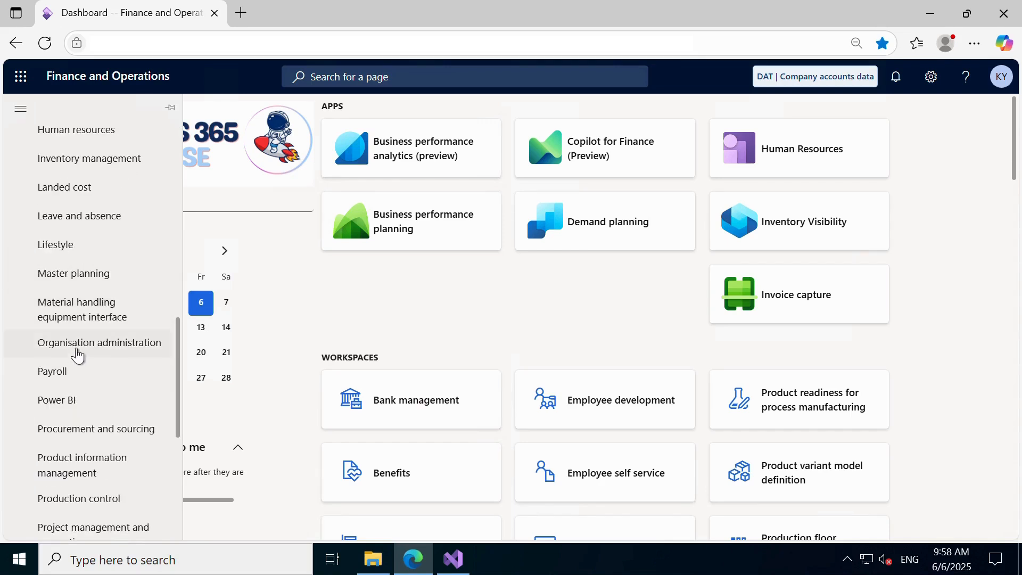
left_click(79, 350)
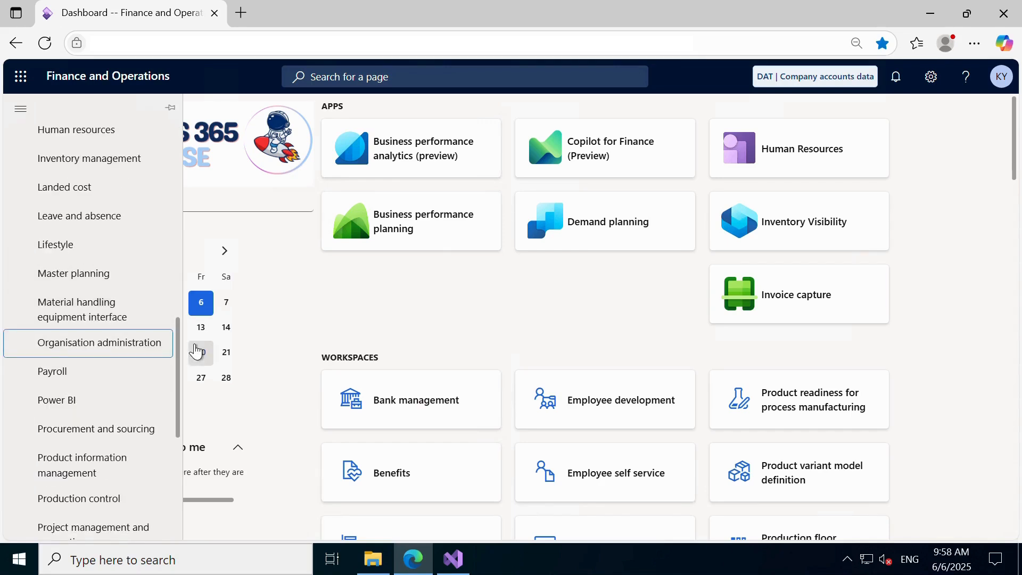
left_click(103, 351)
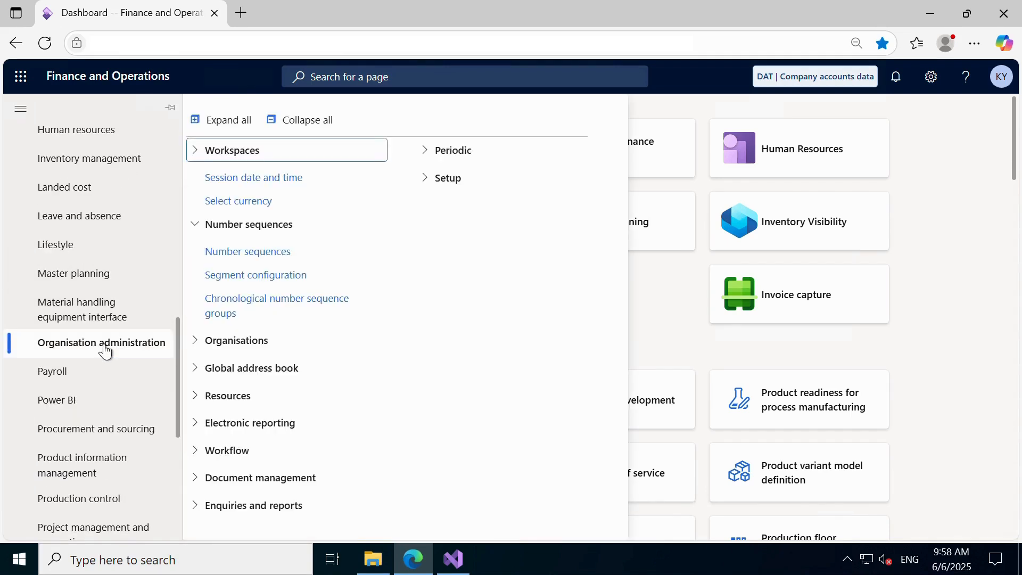
left_click(269, 260)
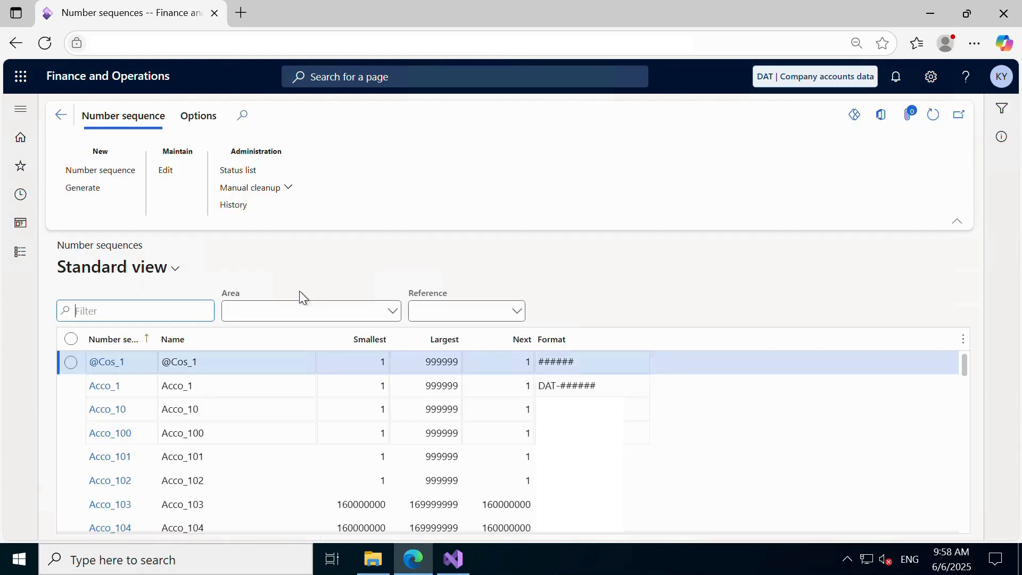
Step: Create a new number sequence with the code VendSEQ and the name Vendor Sequence Code
left_click(135, 172)
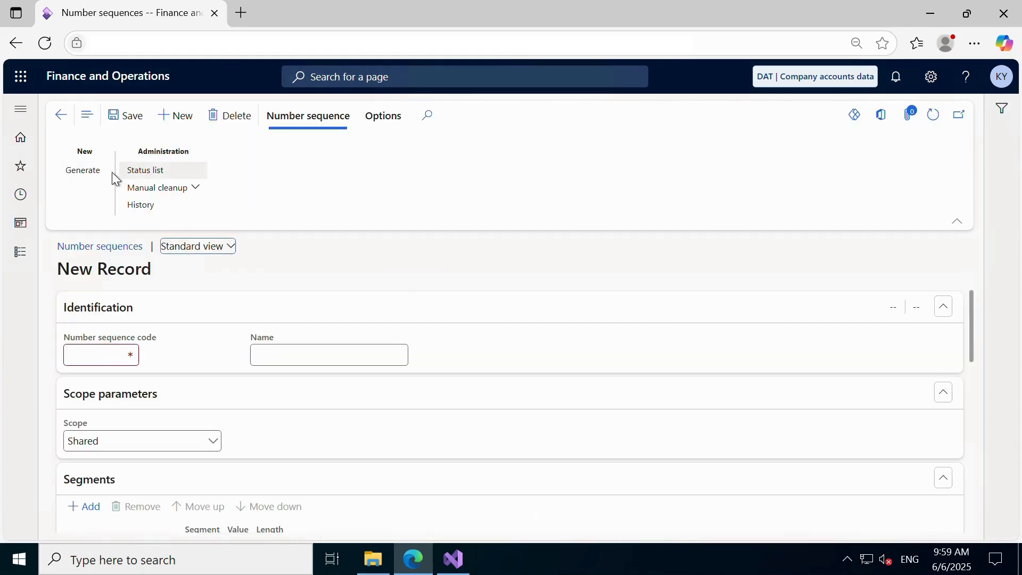
left_click(98, 356)
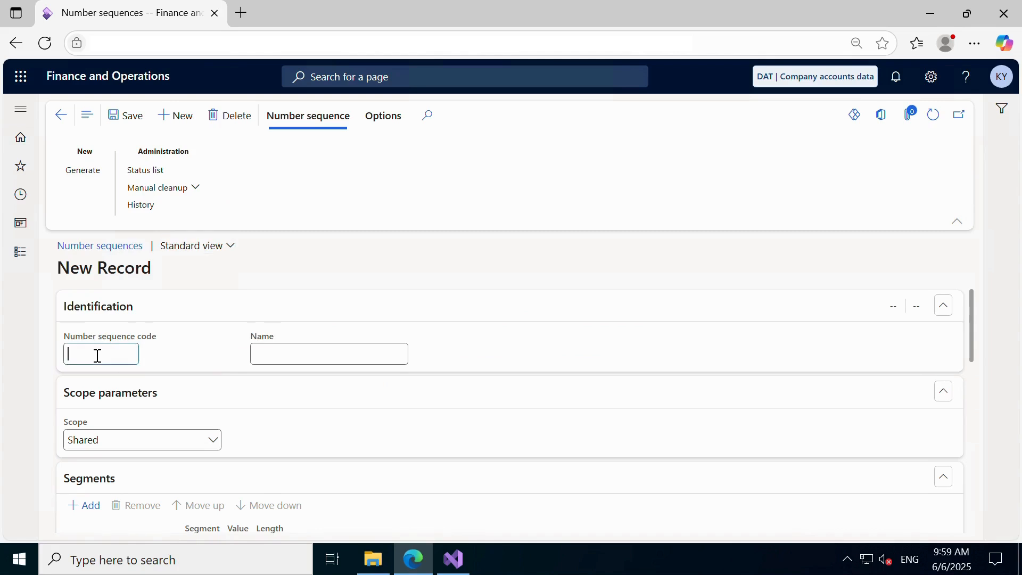
type("VendSEQ")
left_click(290, 349)
type("V")
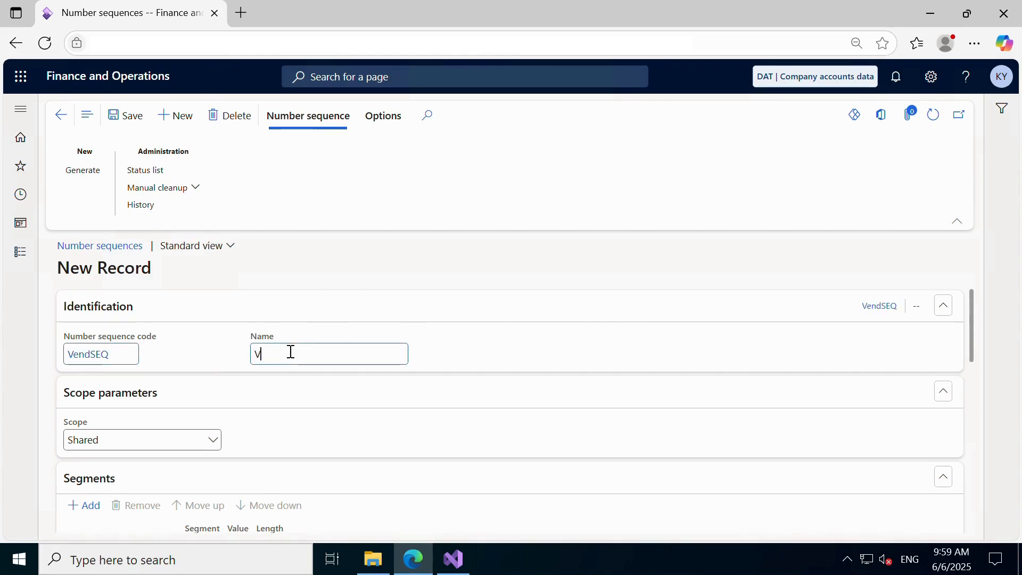
type("endor sequence Code")
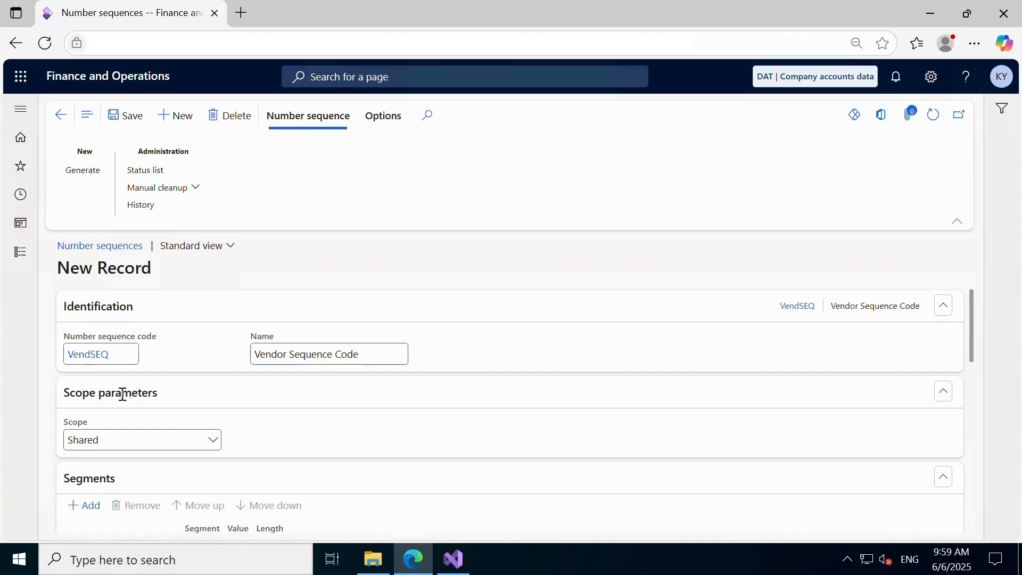
Step: Set the new number sequence's scope to Company and its company to DAT
scroll(364, 424, "down", 2)
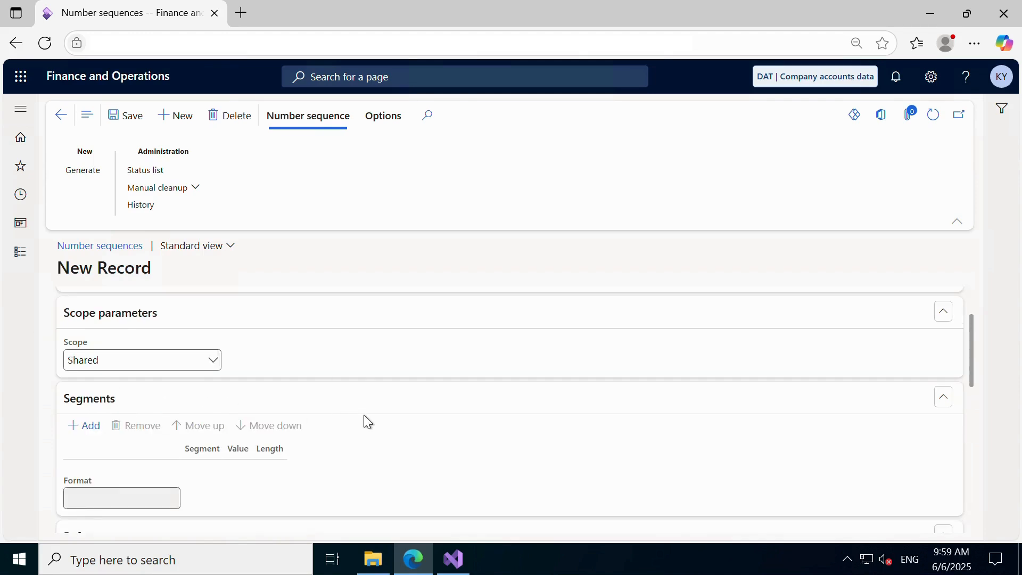
scroll(363, 420, "up", 2)
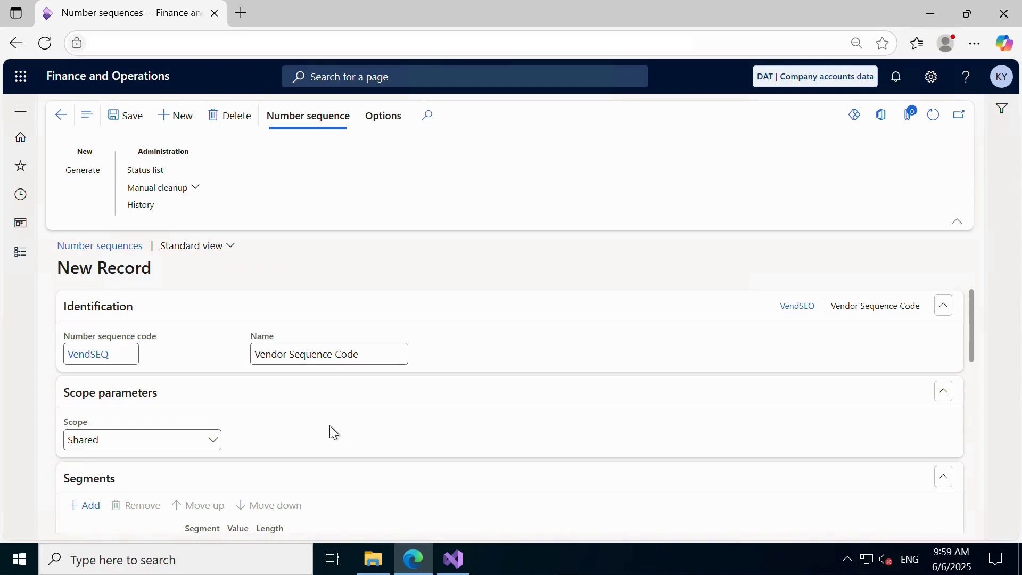
left_click(213, 441)
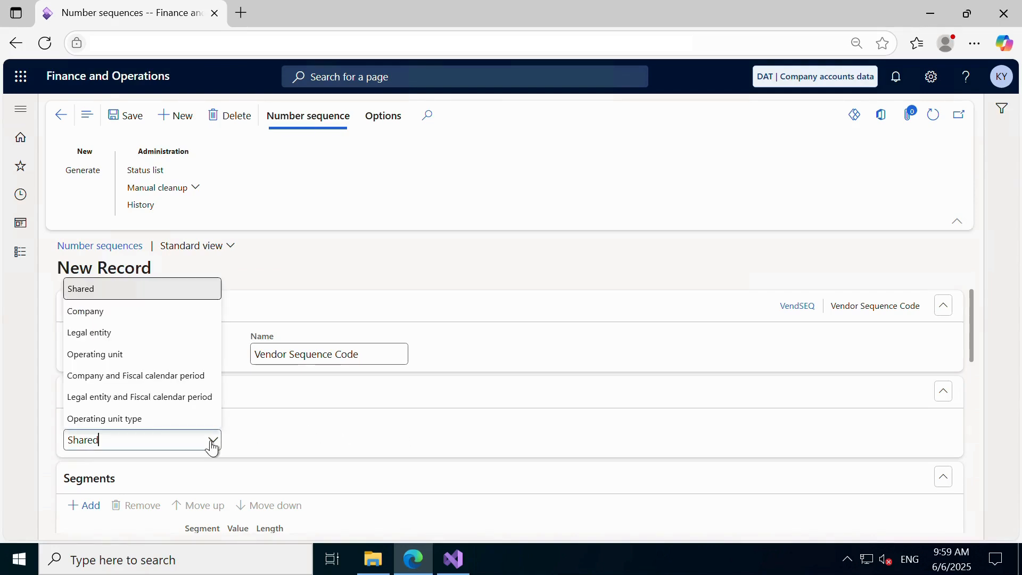
left_click(104, 313)
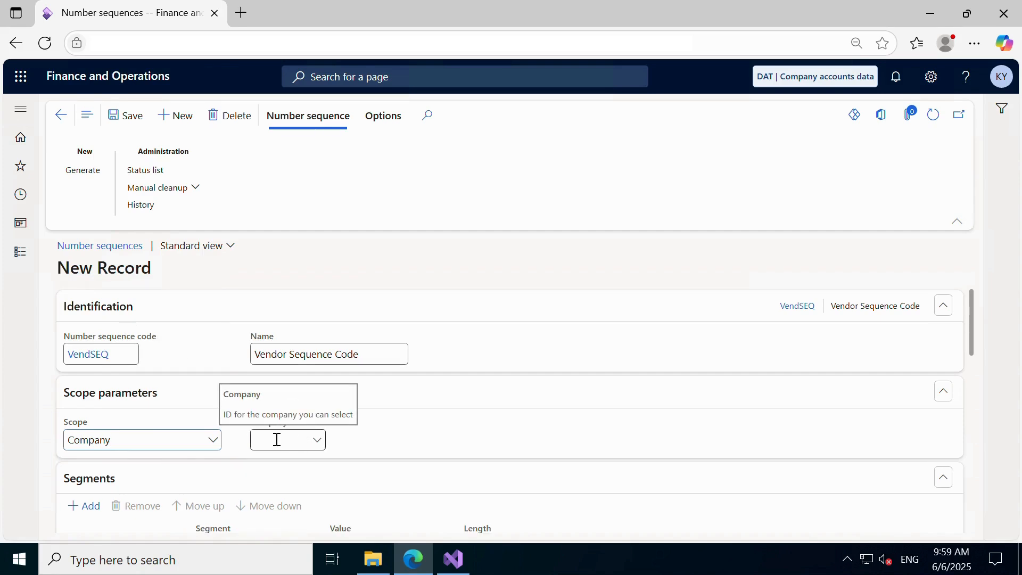
left_click(277, 439)
type("Dat")
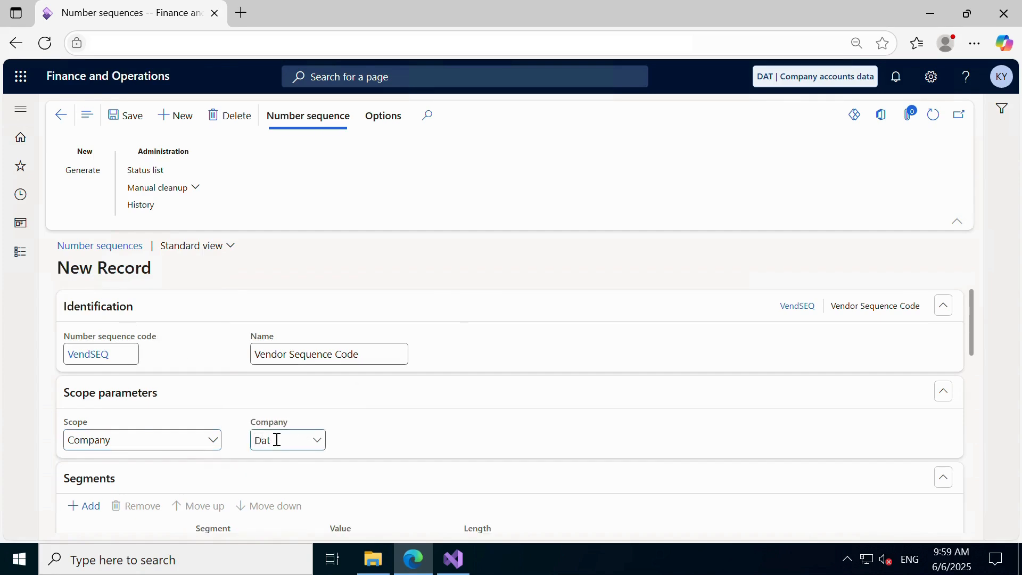
left_click(291, 296)
Step: Remove the Company segment from the number sequence and set the Constant segment's value to Vend-
scroll(441, 430, "down", 1)
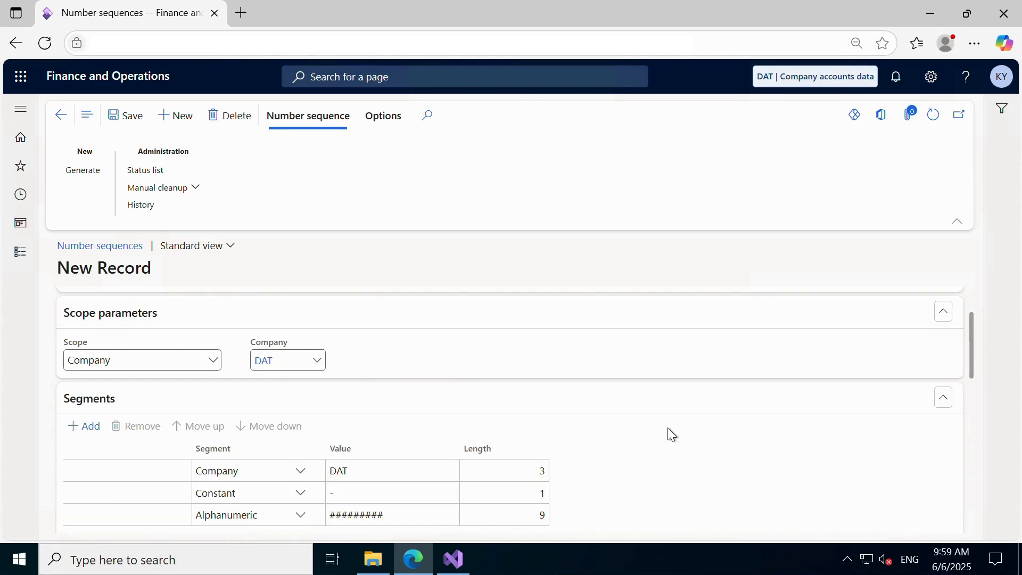
scroll(669, 430, "down", 1)
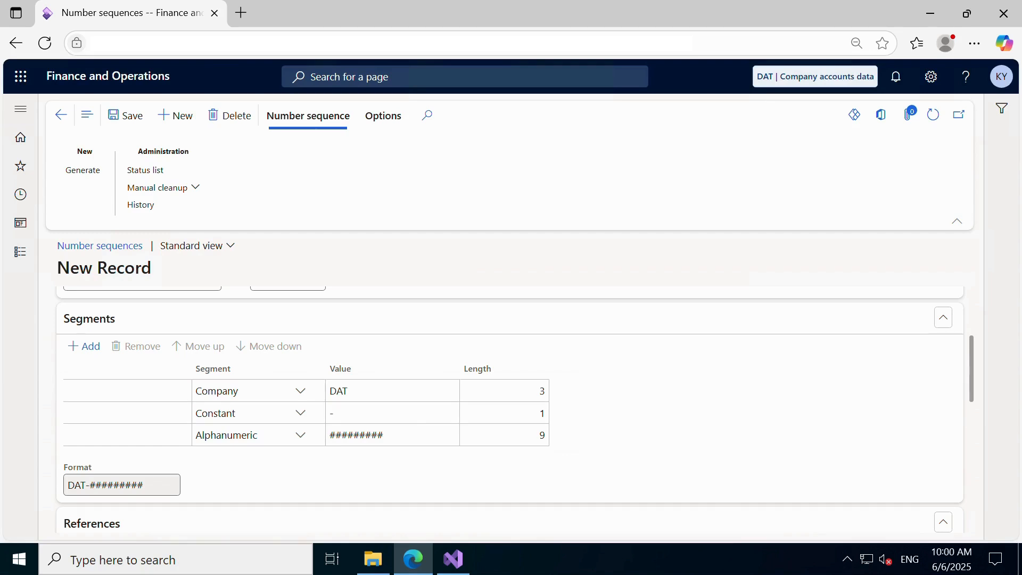
left_click(146, 392)
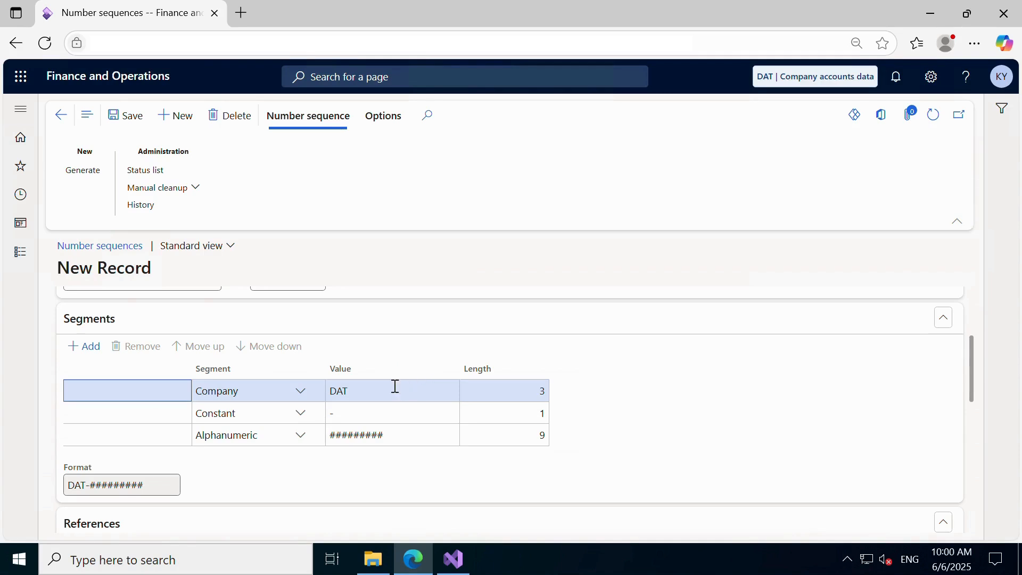
left_click(138, 346)
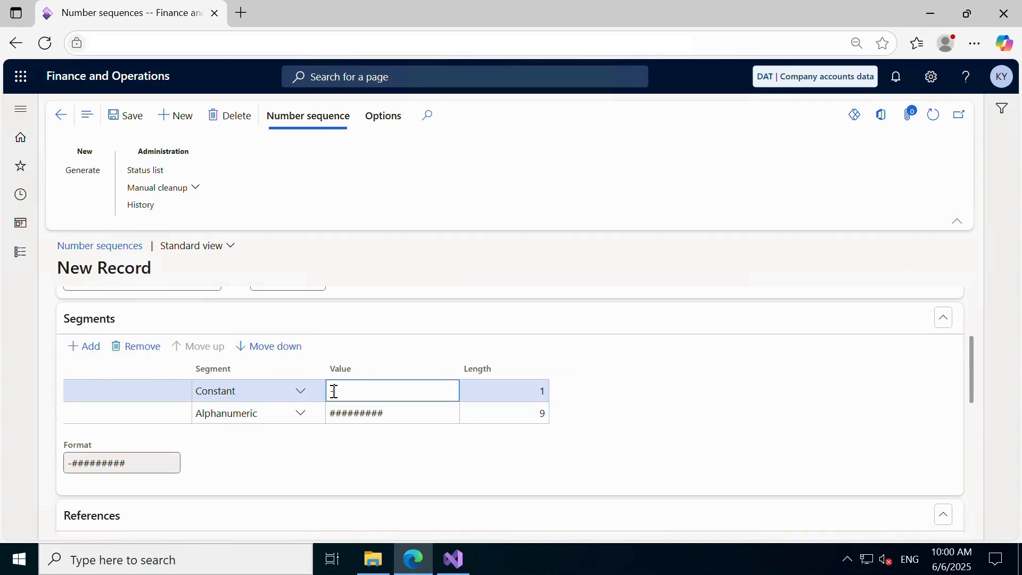
type("Vend-")
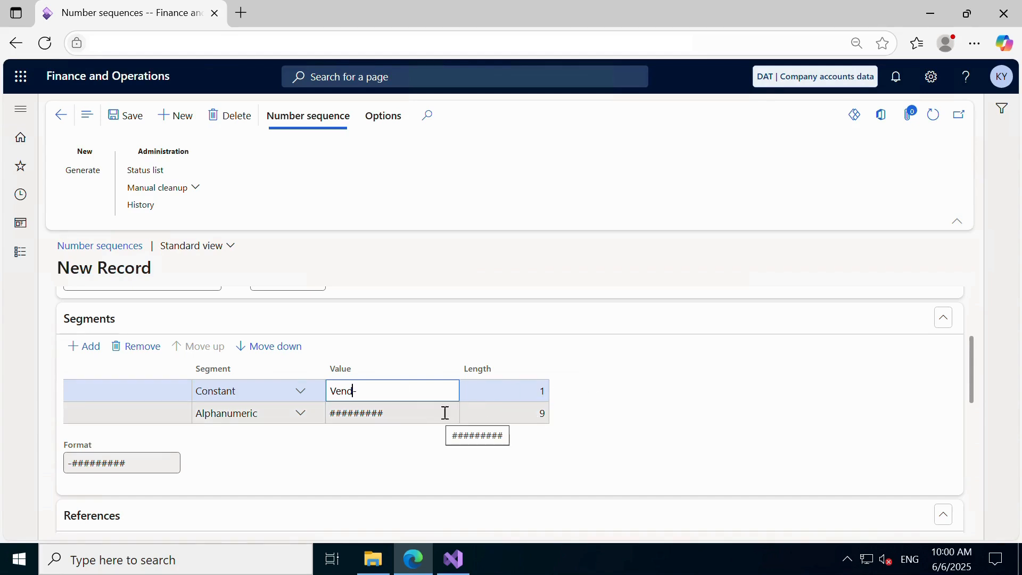
Step: Shorten the Alphanumeric segment's value to six number signs (######)
left_click(422, 414)
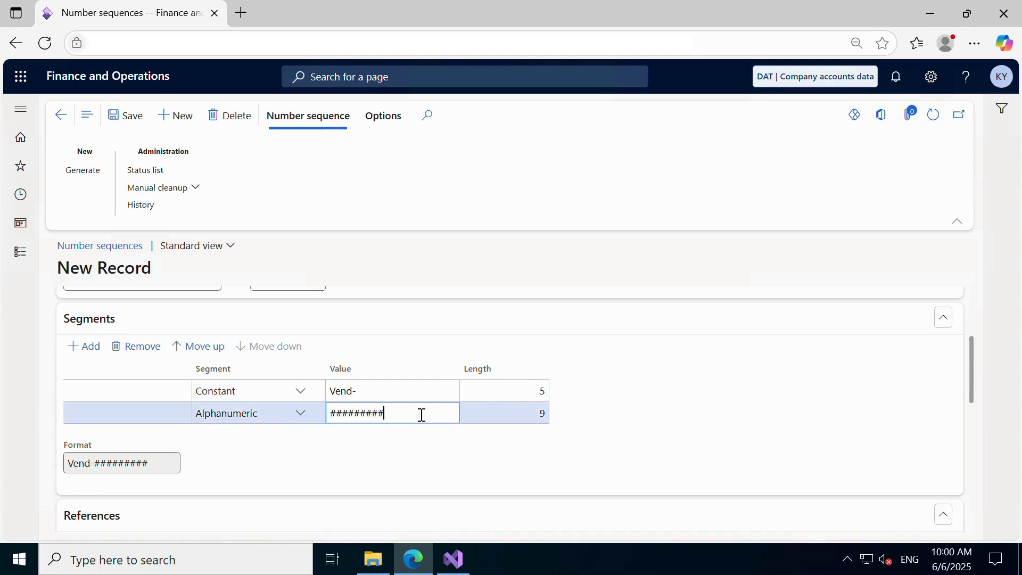
key("BackSpace")
key("BackSpace")
left_click(530, 441)
left_click(449, 414)
key("BackSpace")
left_click(485, 450)
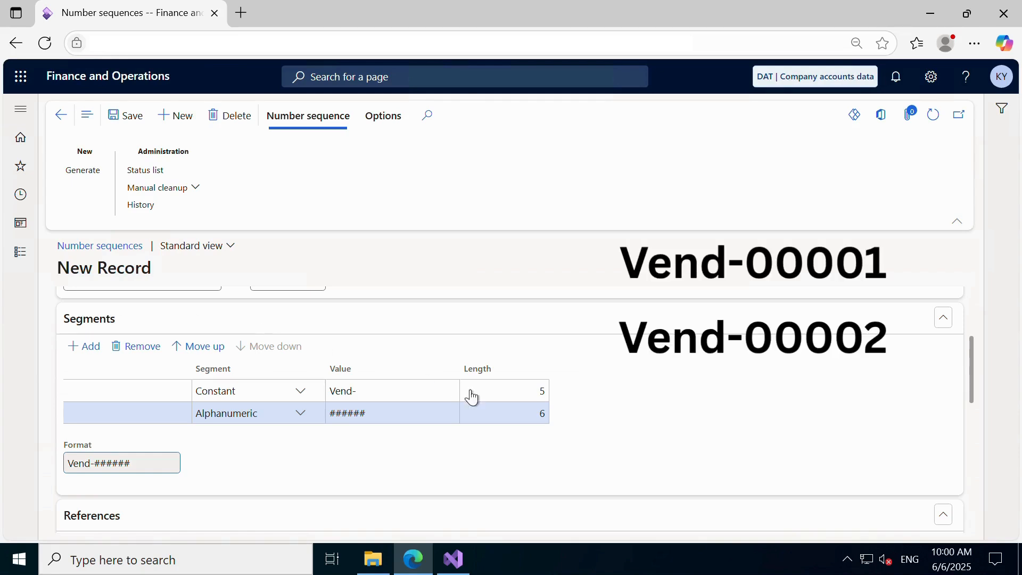
Step: Switch the Stopped option in the General section on and back to No
scroll(703, 414, "down", 3)
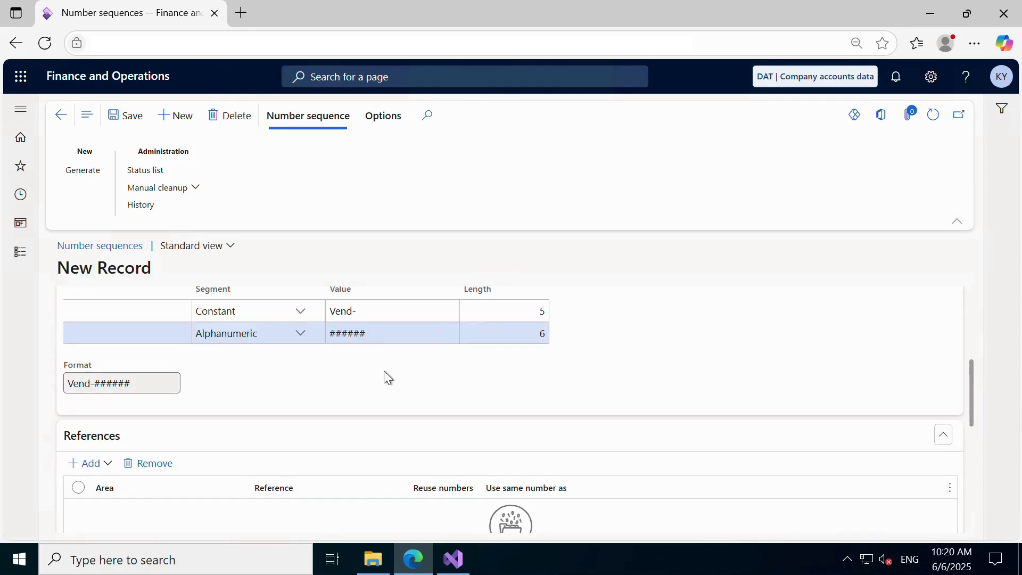
scroll(384, 370, "down", 6)
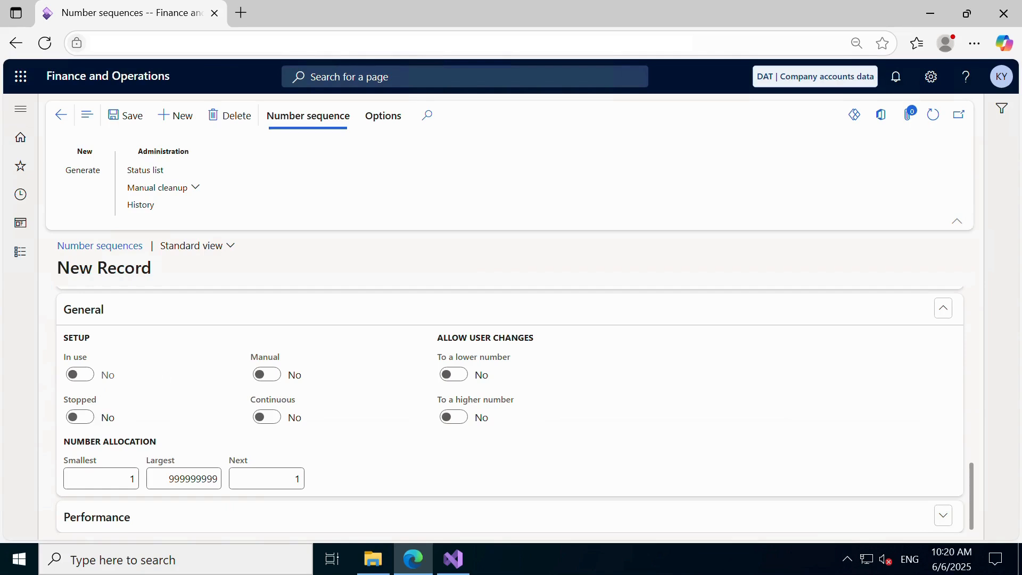
left_click(74, 417)
left_click(75, 418)
left_click(74, 419)
left_click(74, 418)
Step: Switch the Manual option in the General setup on and back to No
left_click(266, 375)
left_click(267, 375)
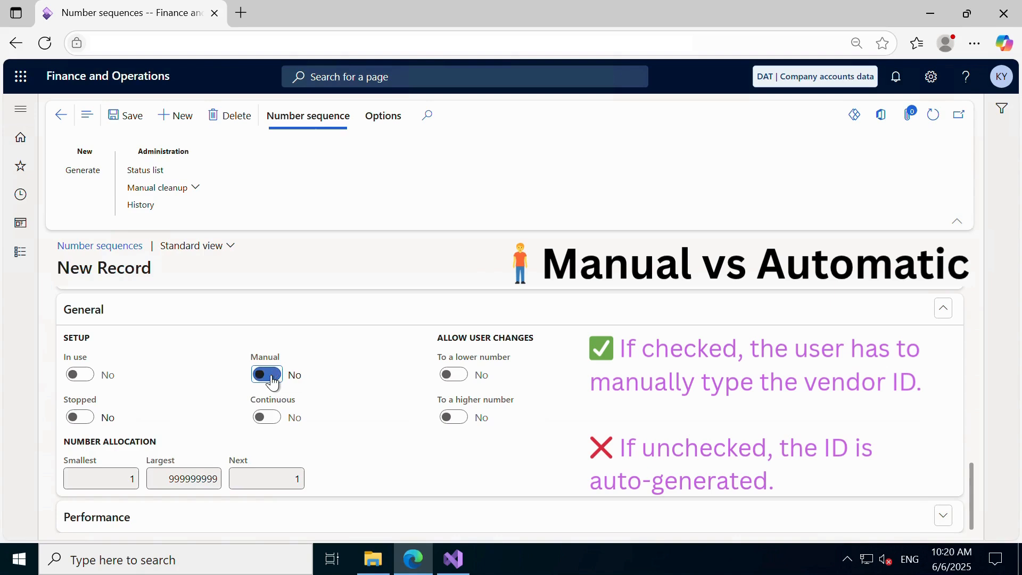
left_click(268, 375)
left_click(272, 377)
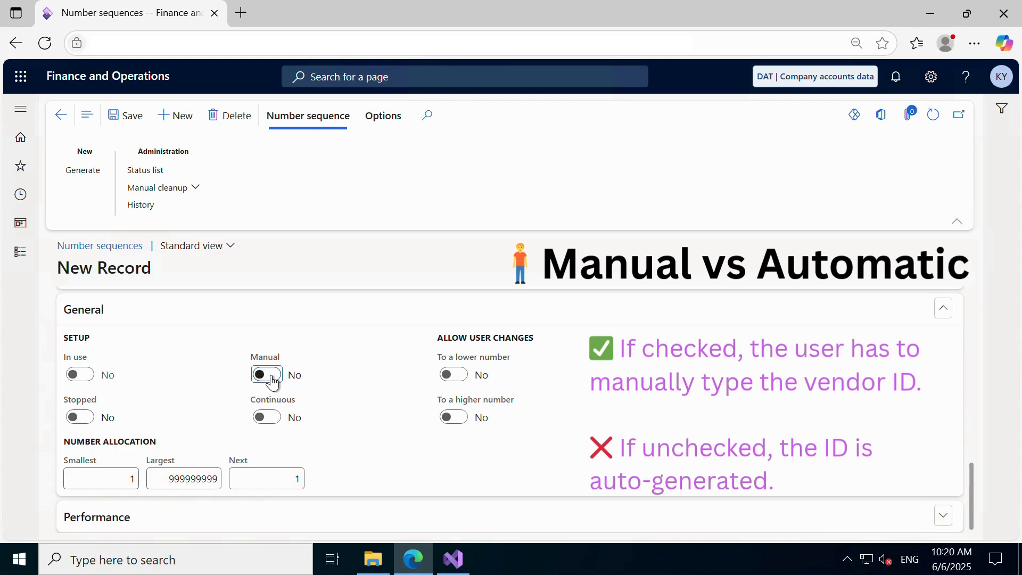
Step: Switch the Manual and Continuous options in the General setup on and back to No
left_click(272, 378)
left_click(272, 378)
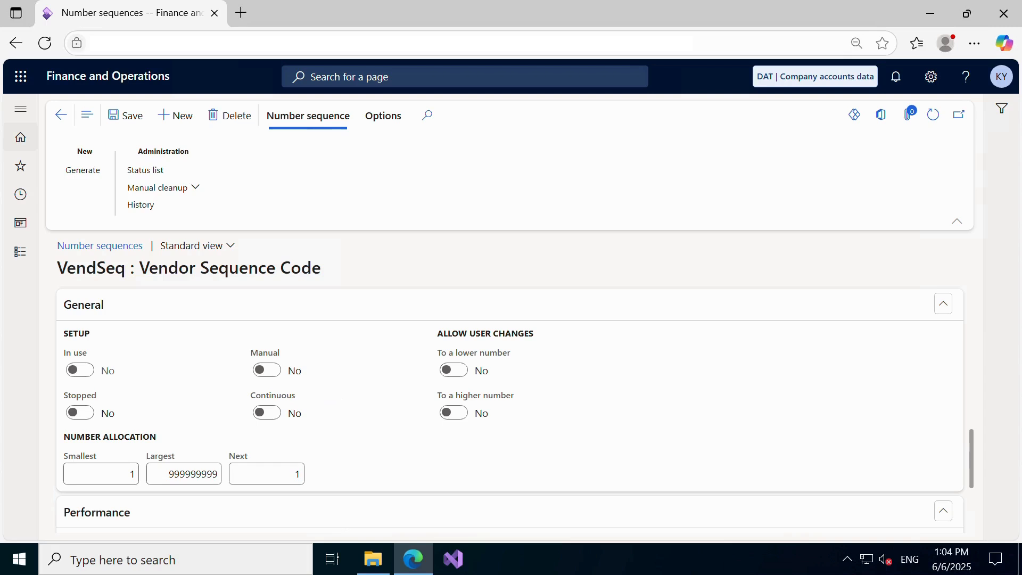
left_click(267, 414)
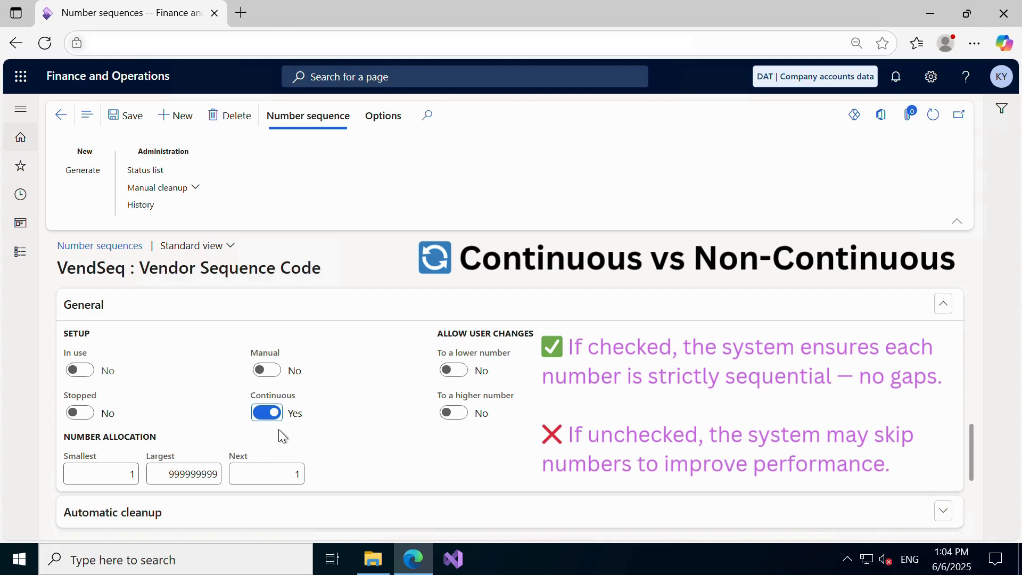
left_click(274, 418)
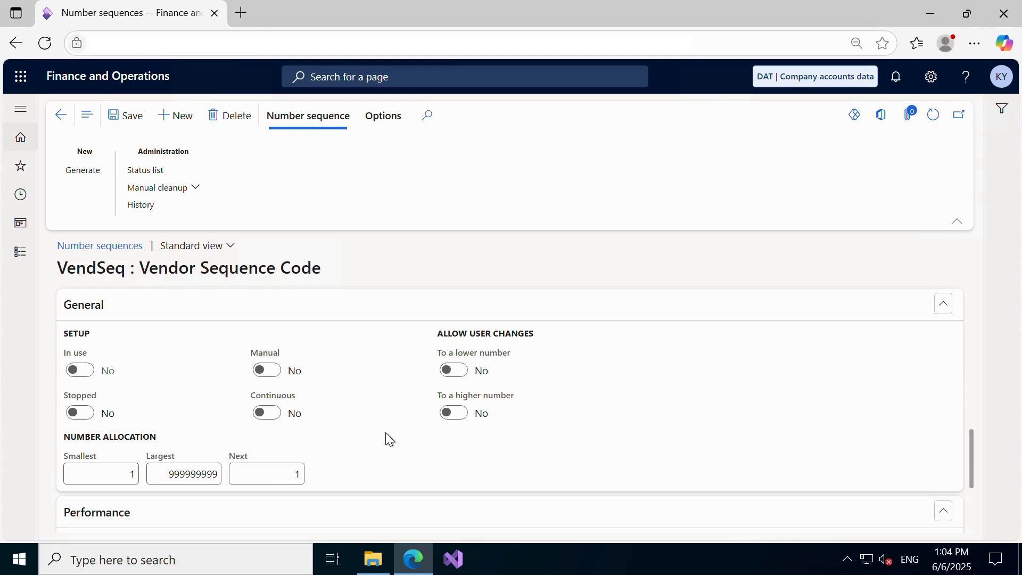
Step: Set Continuous to Yes, compare the Preallocation settings in the Performance section, and return Continuous to No
scroll(386, 433, "down", 1)
scroll(387, 437, "down", 1)
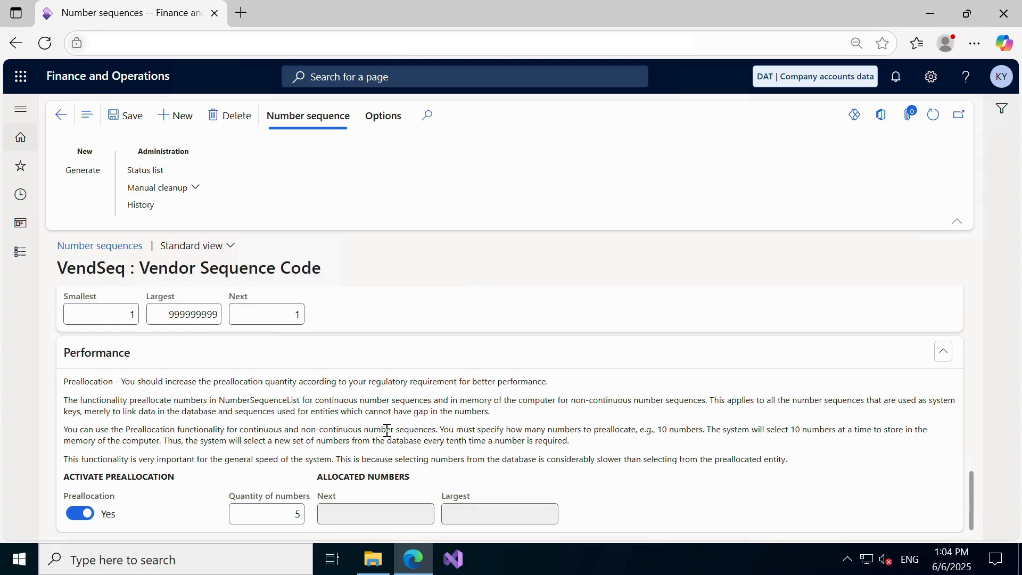
scroll(386, 430, "up", 1)
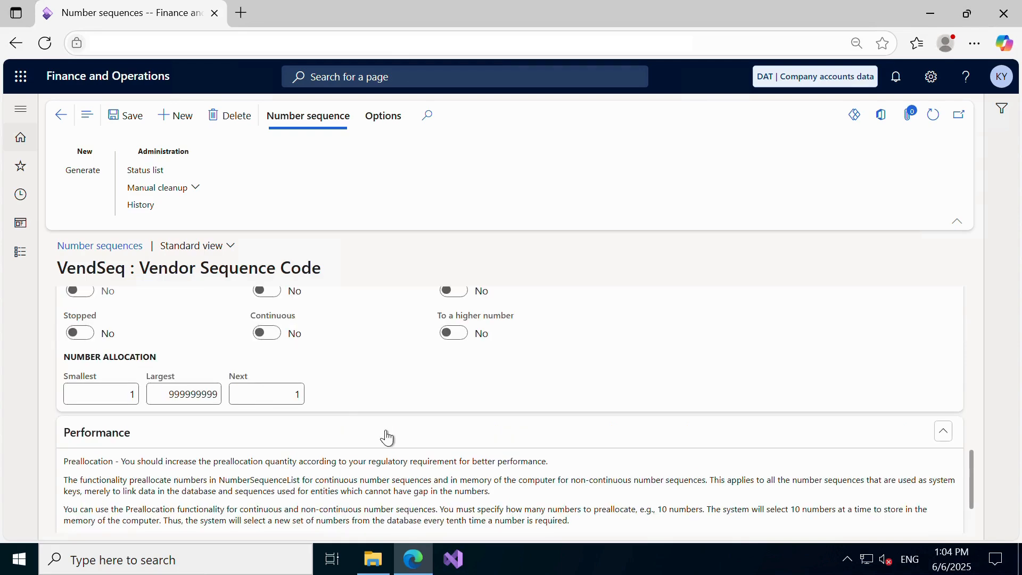
left_click(258, 335)
scroll(358, 427, "down", 2)
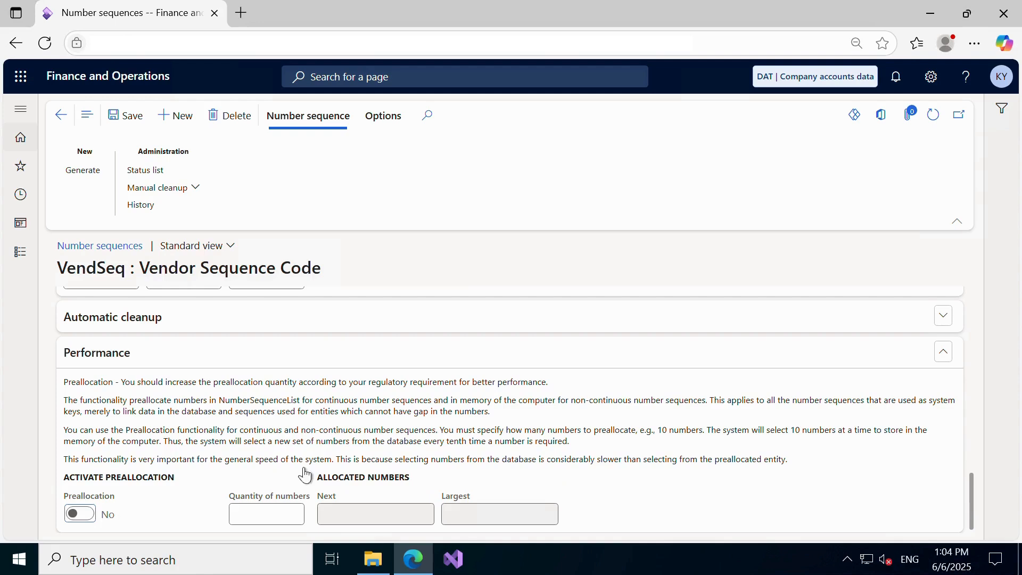
scroll(322, 433, "up", 3)
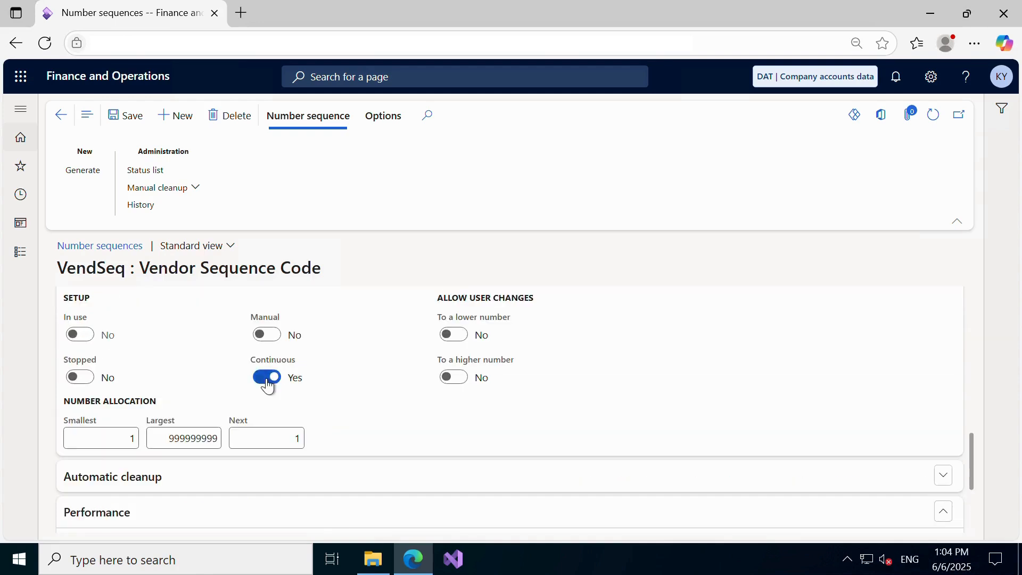
left_click(267, 379)
Step: Switch Preallocation in the Performance section off and back to Yes
scroll(319, 437, "down", 2)
left_click(80, 513)
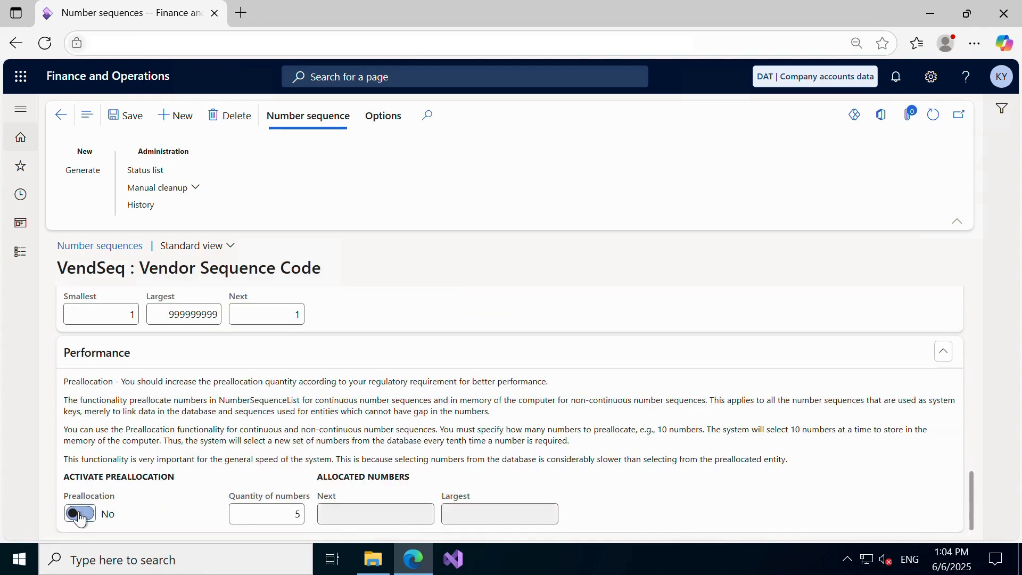
left_click(80, 513)
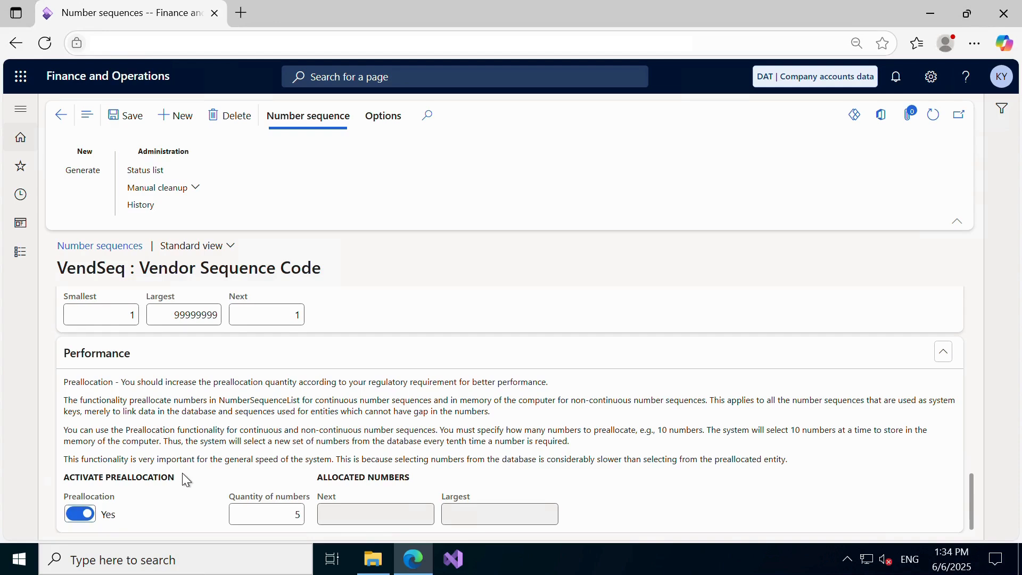
Step: Turn off Preallocation, set Continuous to Yes, and save the VendSeq number sequence
left_click(81, 514)
scroll(214, 468, "up", 3)
left_click(267, 413)
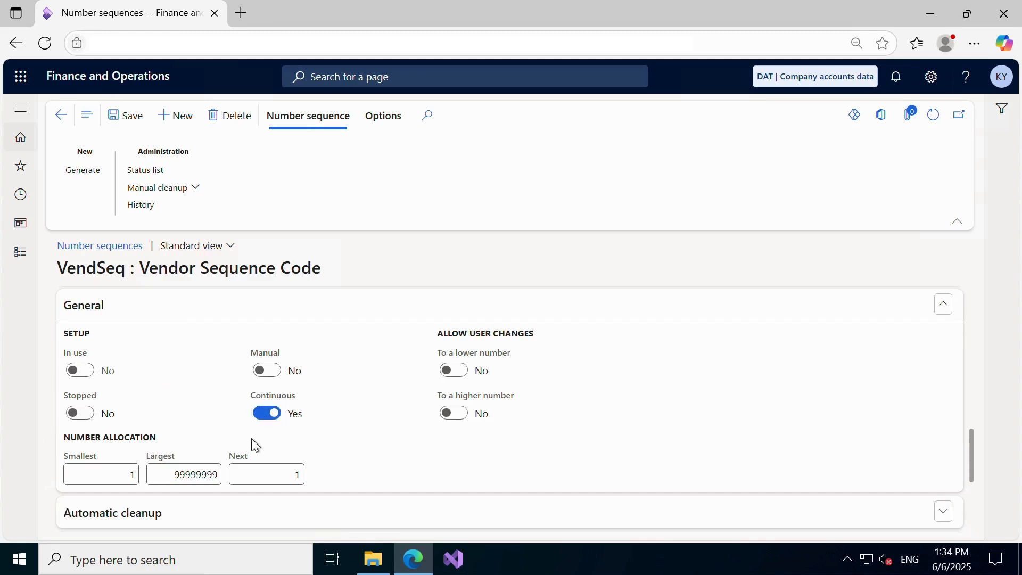
left_click(126, 116)
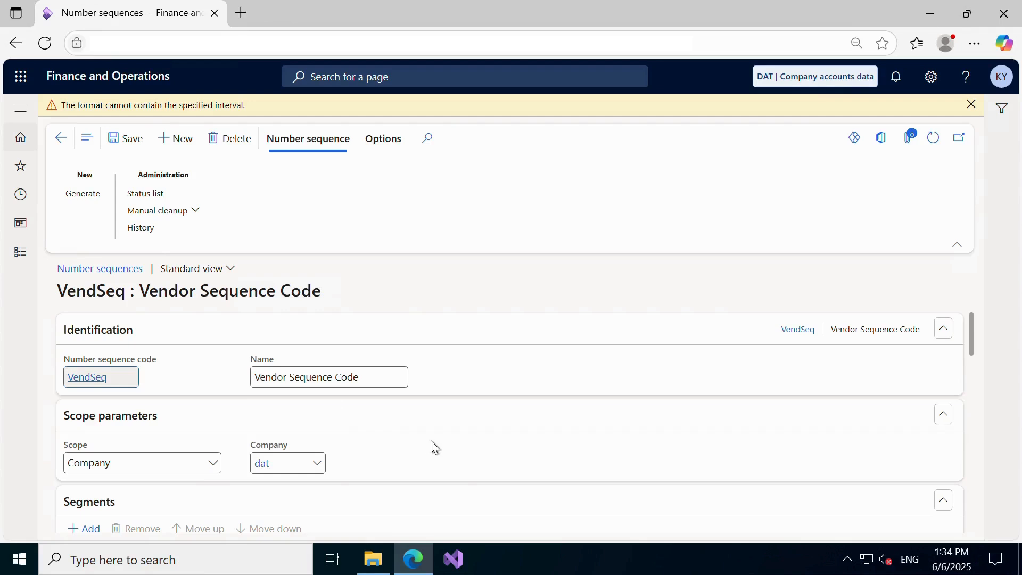
Step: Check the Alphanumeric segment, shorten the Largest number allocation to 999999, and dismiss the interval warning
scroll(430, 442, "down", 5)
left_click(372, 358)
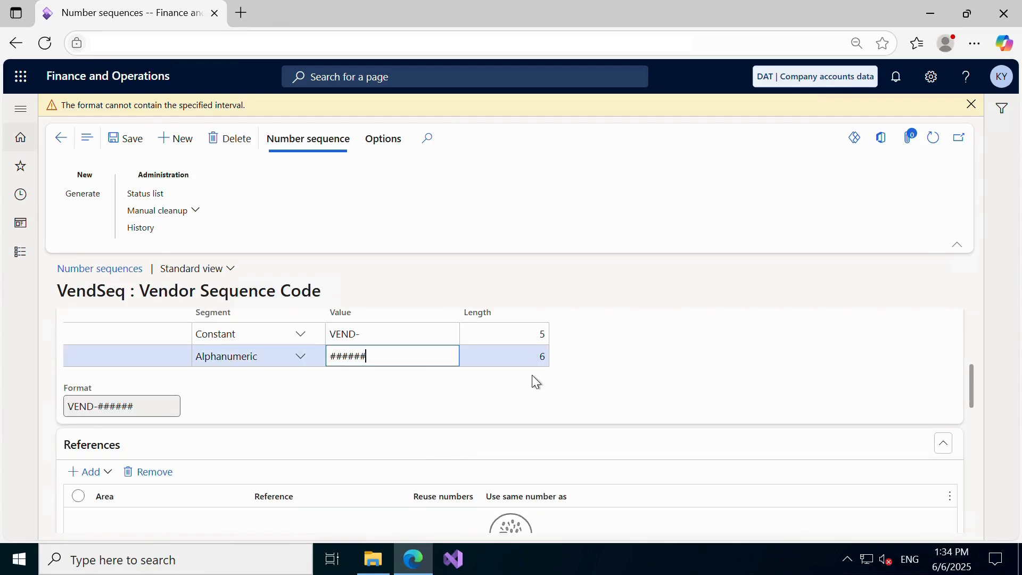
scroll(532, 374, "down", 6)
left_click(175, 442)
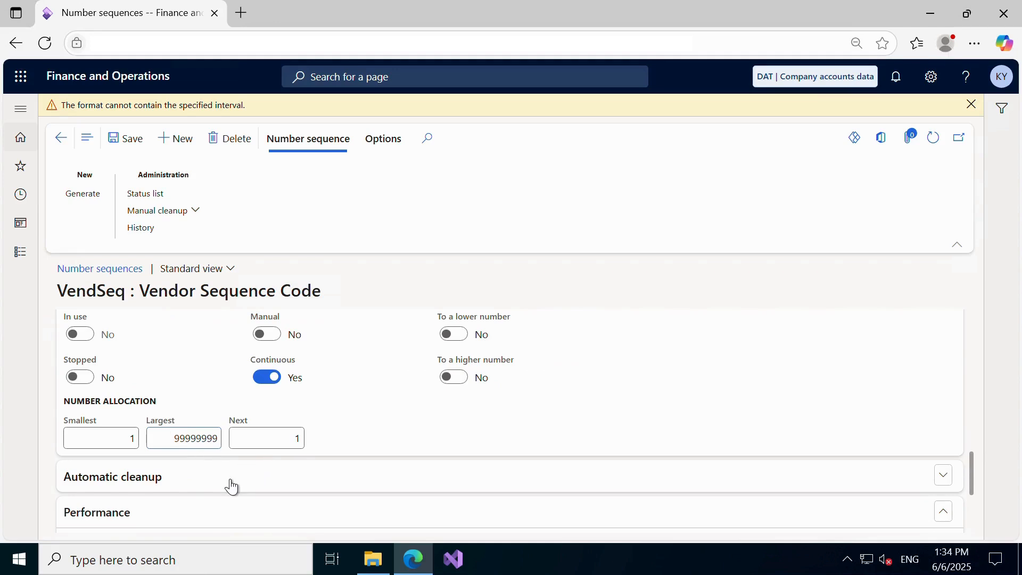
key("Delete")
key("Delete")
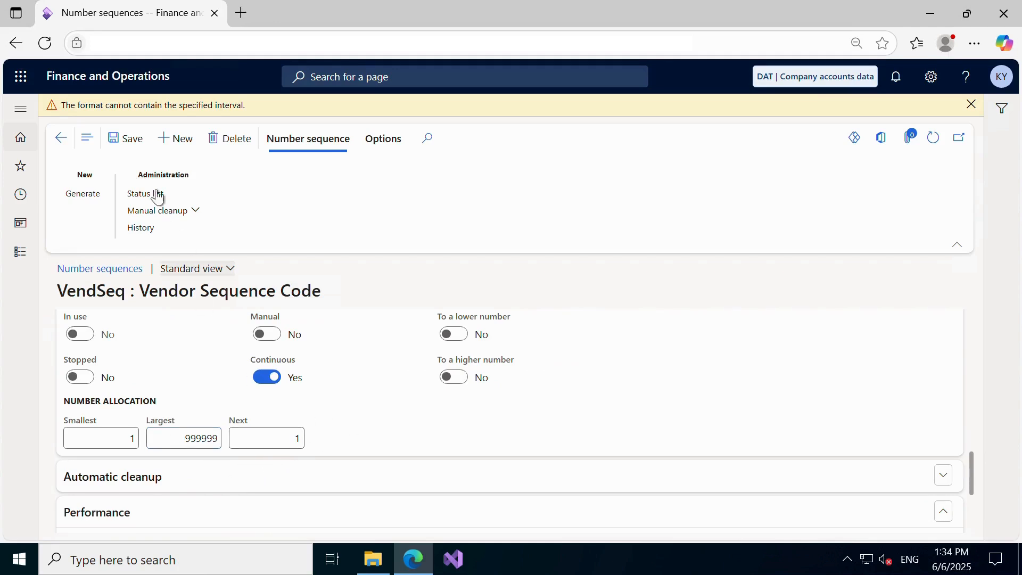
left_click(972, 105)
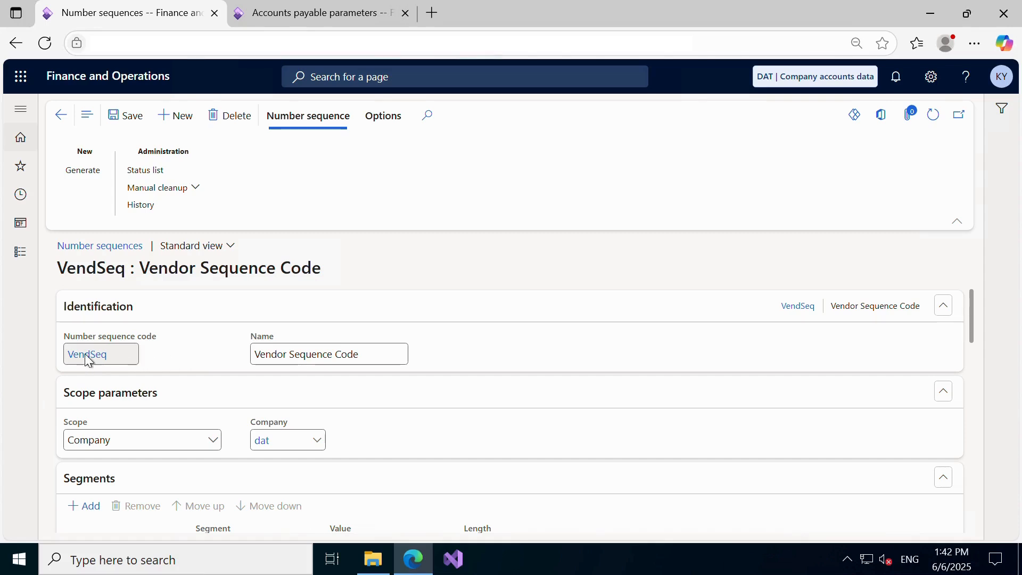
Step: Assign the VendSeq code to the Vendor account reference in Accounts payable parameters and save
left_click_drag(107, 363, 52, 356)
left_click(311, 14)
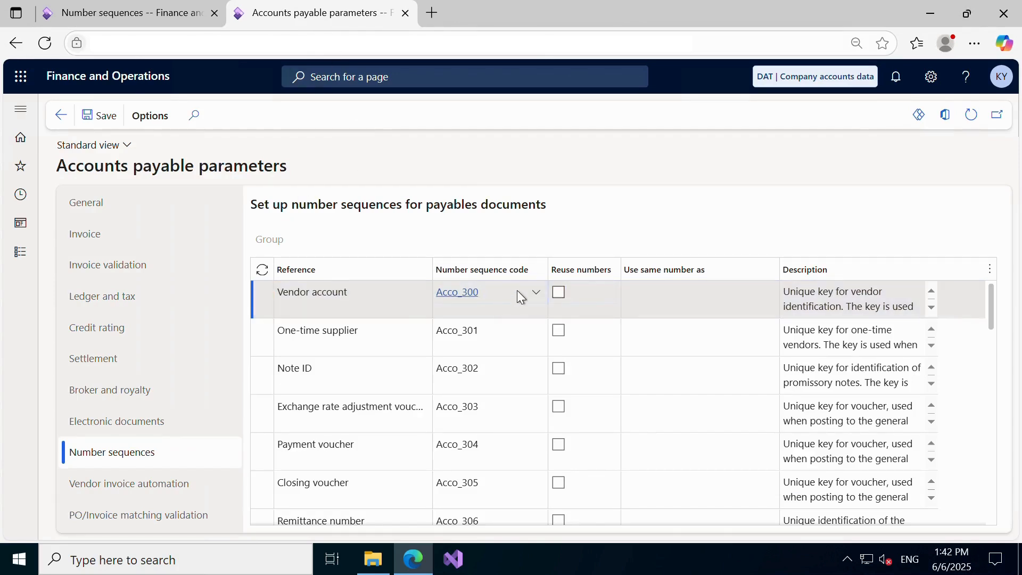
left_click_drag(517, 291, 419, 291)
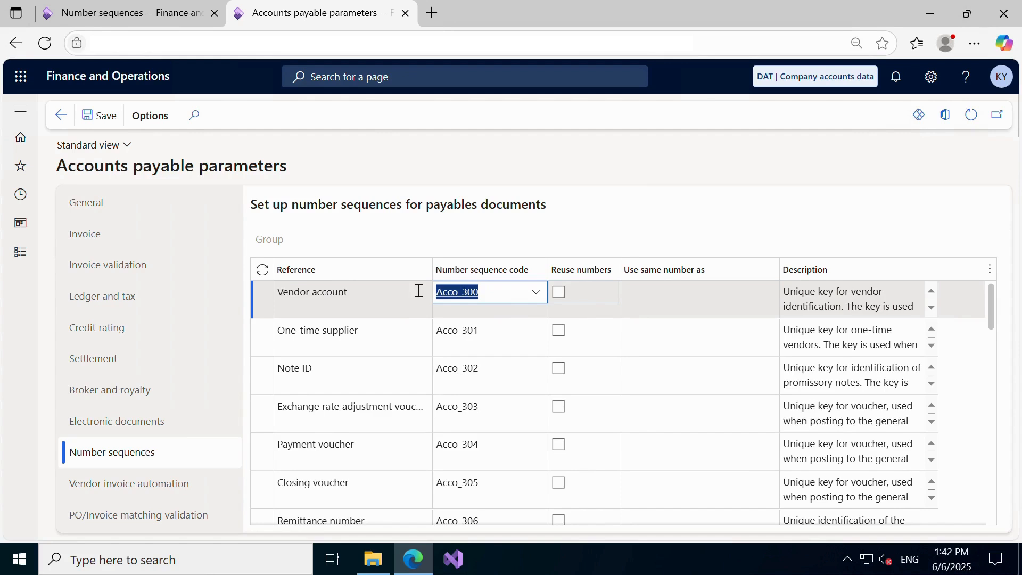
type("VendSeq")
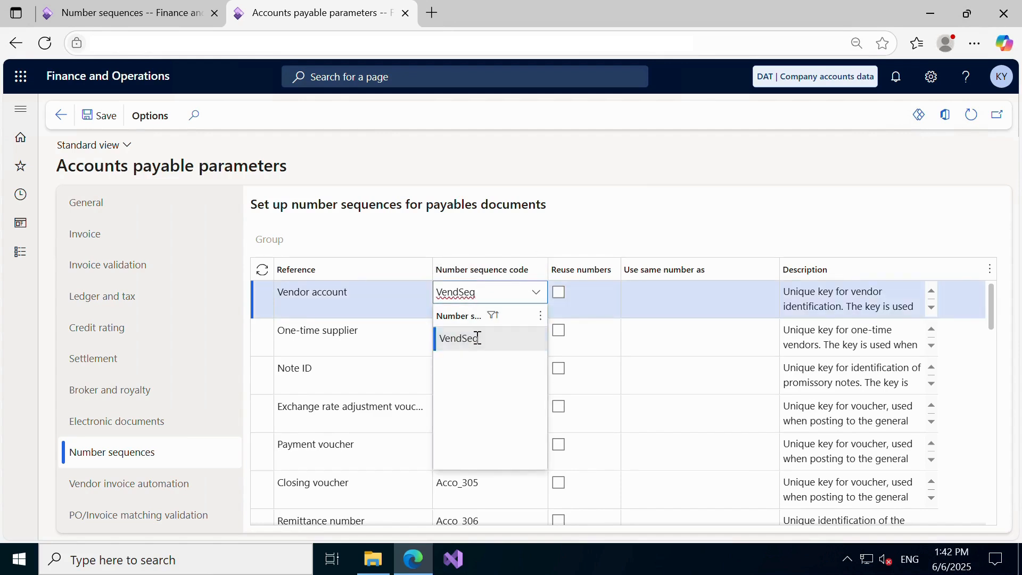
left_click(477, 338)
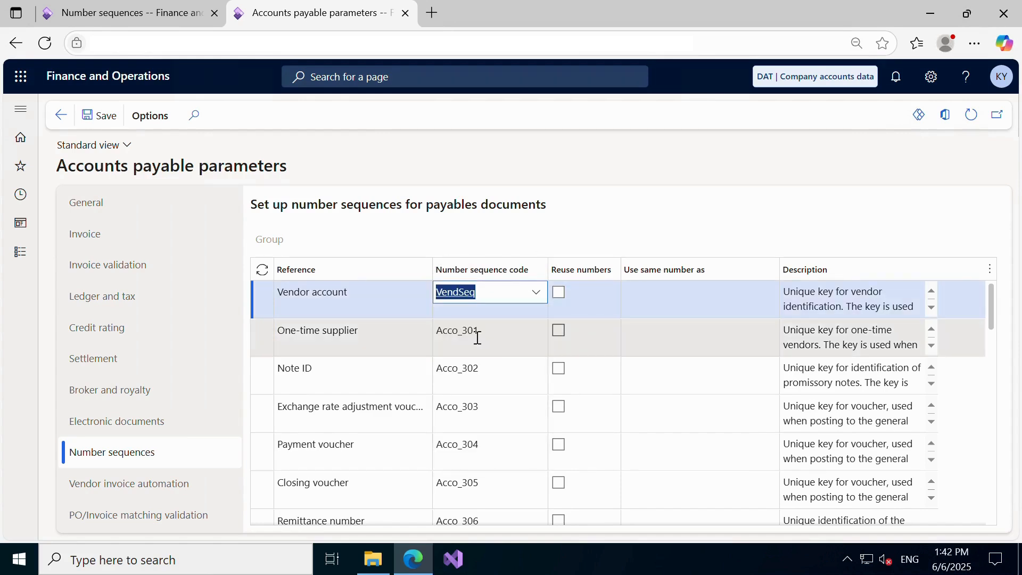
left_click(101, 122)
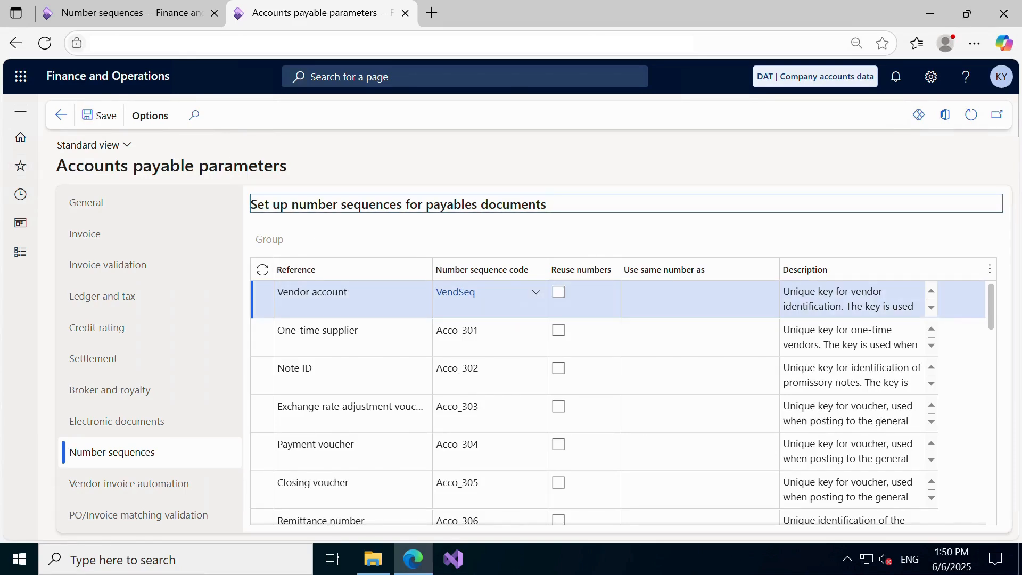
Step: Open the All vendors list under Vendors in the Procurement and sourcing module
left_click(160, 21)
left_click(301, 15)
left_click(21, 251)
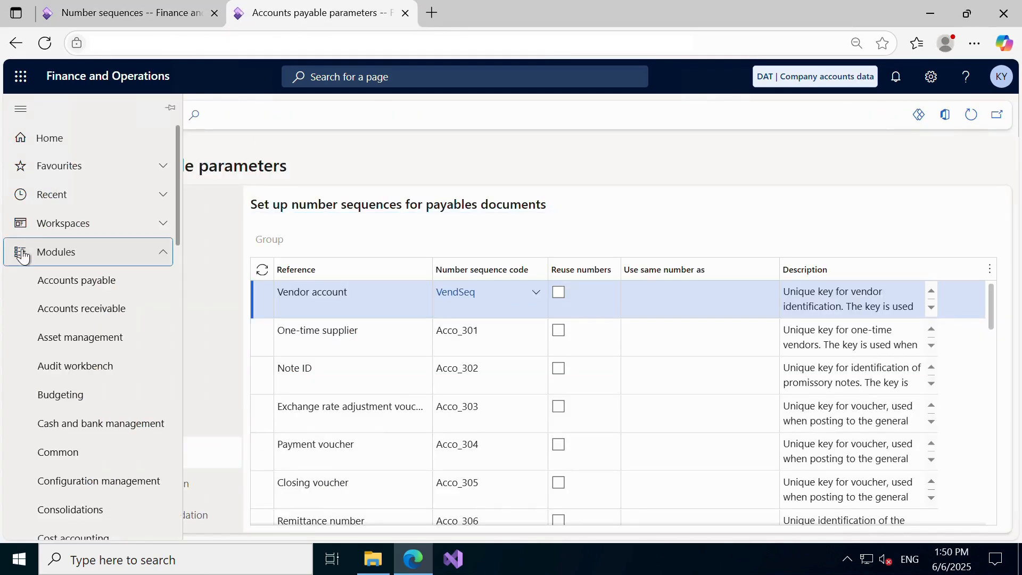
scroll(79, 413, "down", 12)
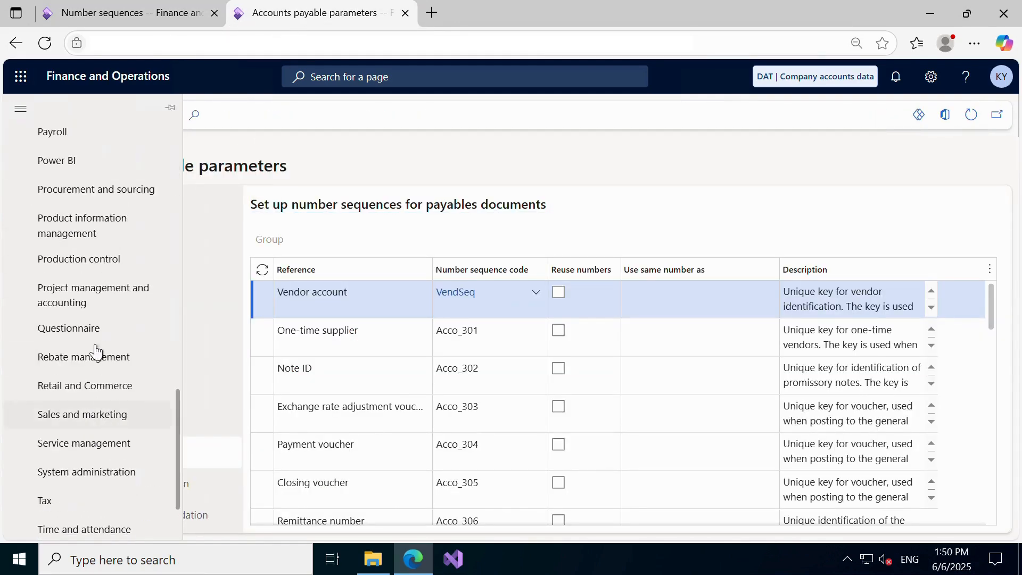
left_click(81, 195)
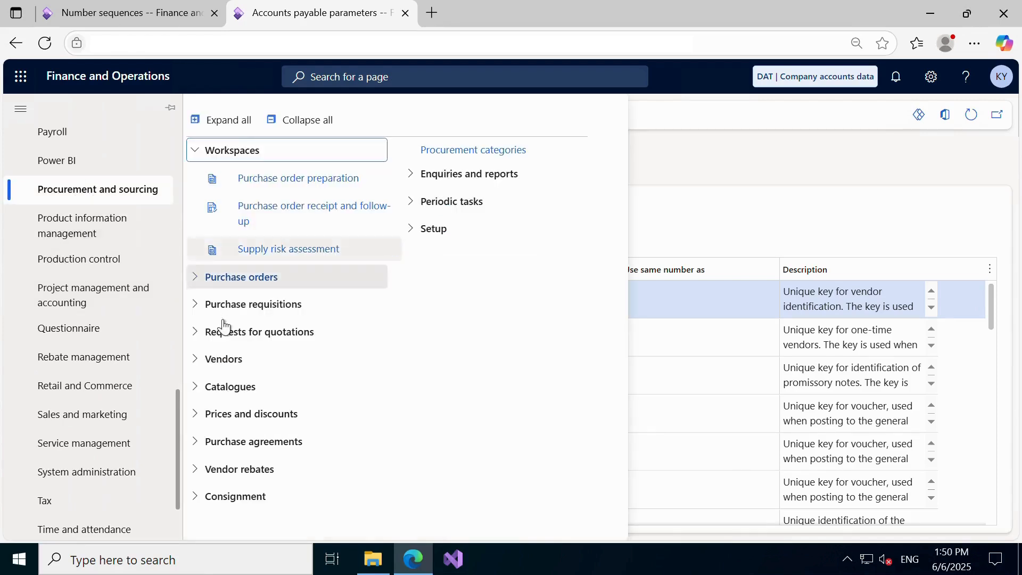
left_click(229, 366)
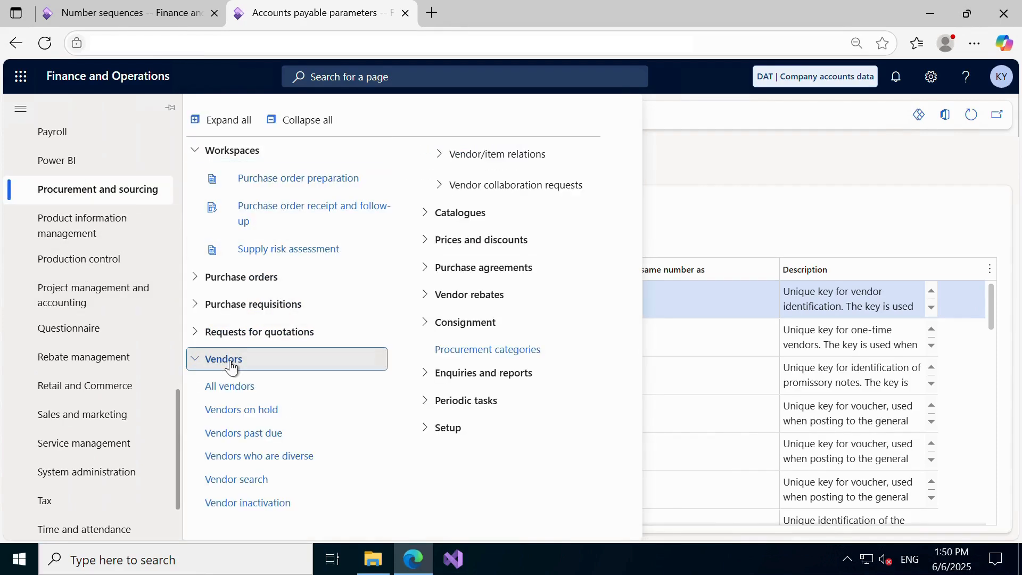
left_click(268, 394)
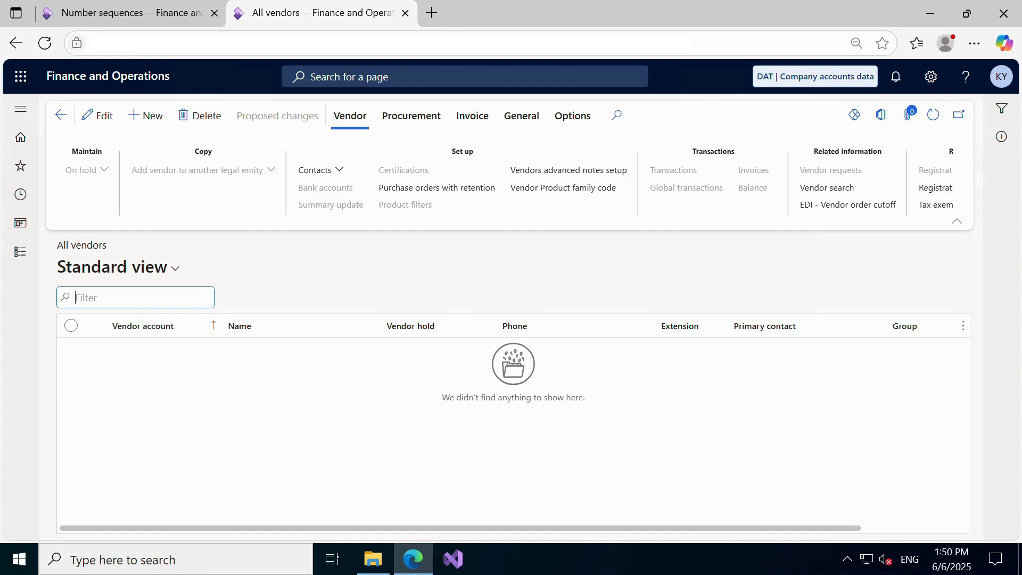
Step: Create a new vendor record and check its generated vendor account number
key("alt+n")
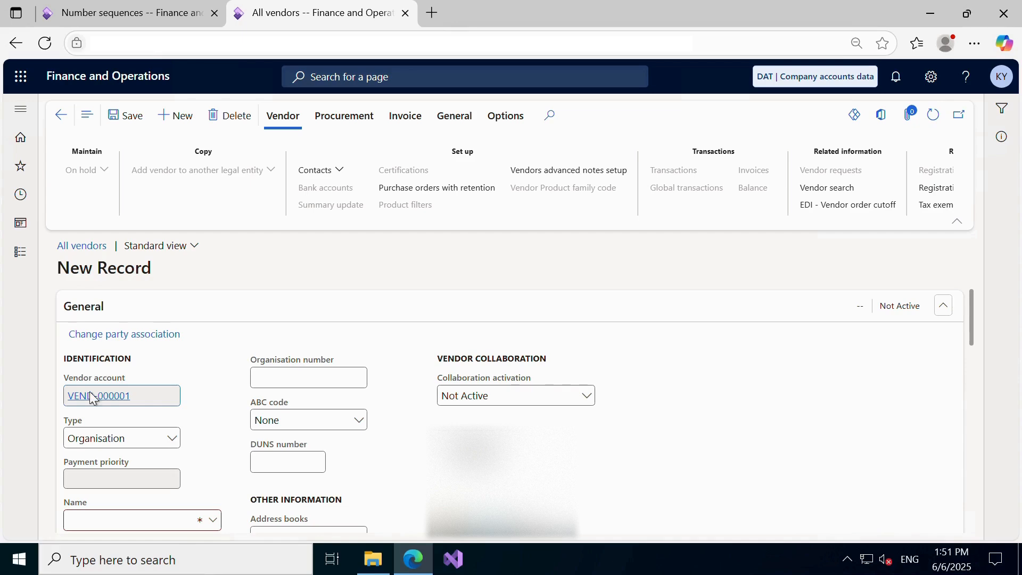
scroll(752, 377, "down", 3)
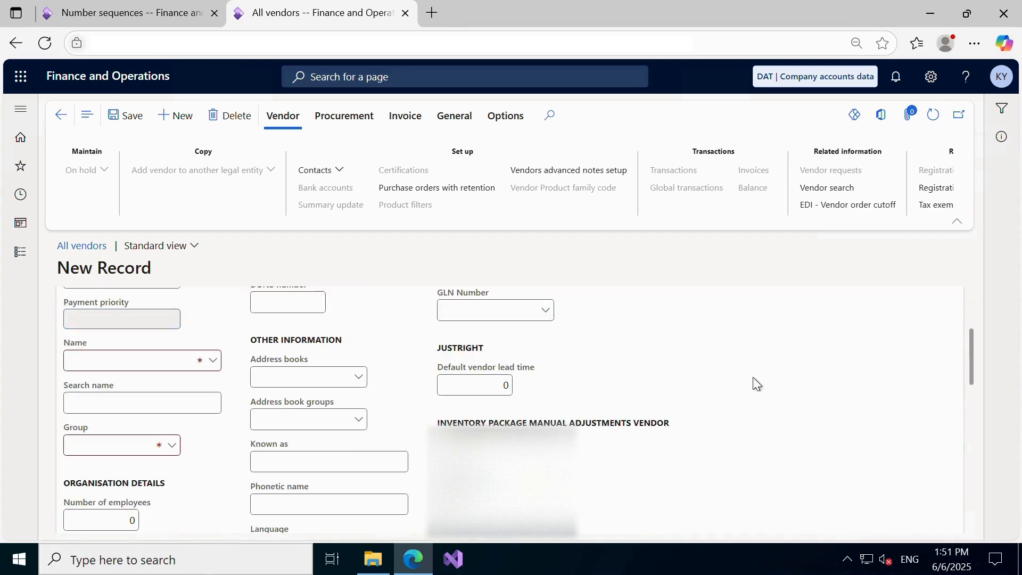
scroll(752, 378, "up", 3)
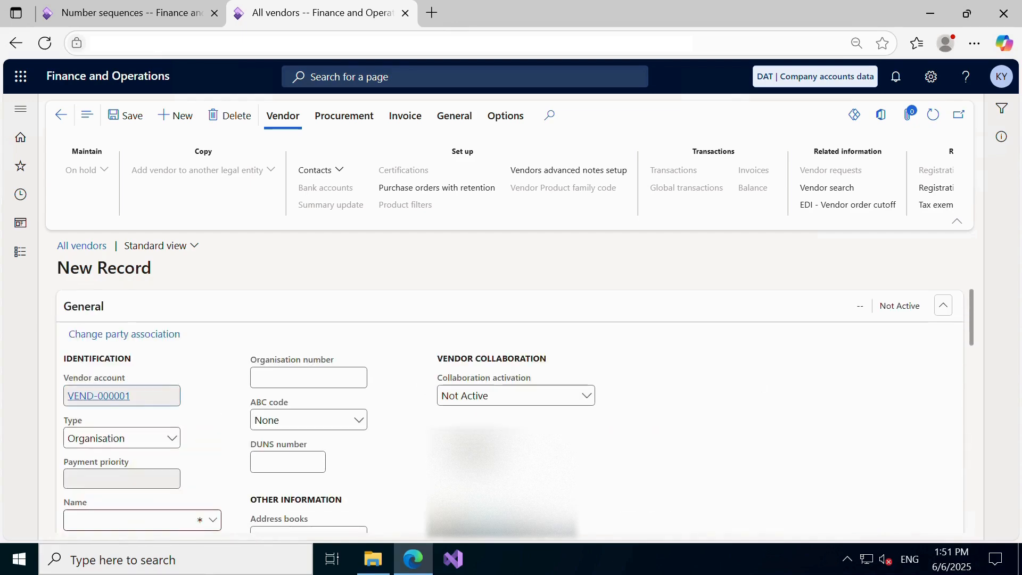
Step: In the VendSeq number sequence, allow user changes to a higher number and save
left_click(135, 18)
scroll(530, 440, "down", 2)
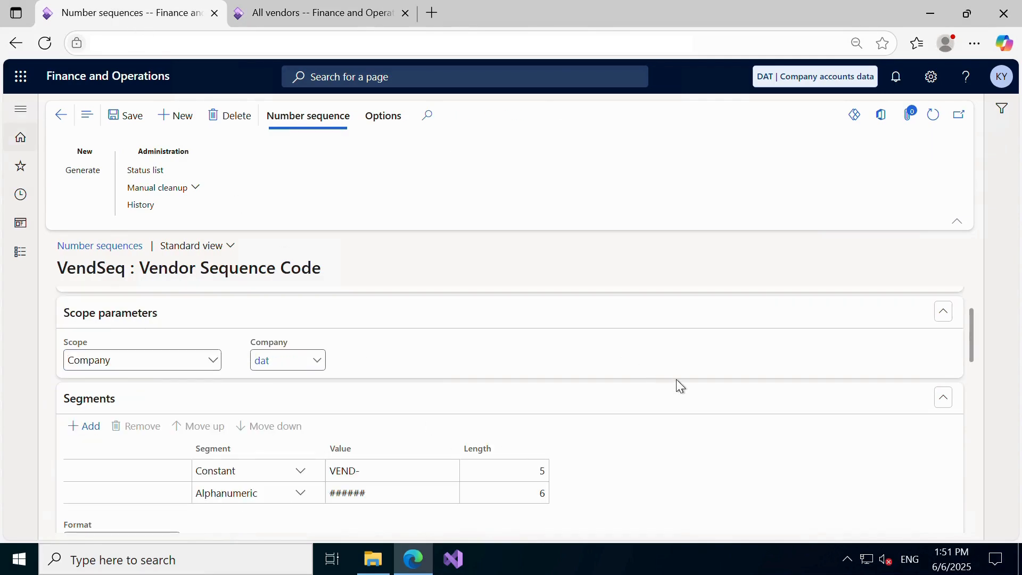
scroll(688, 449, "down", 10)
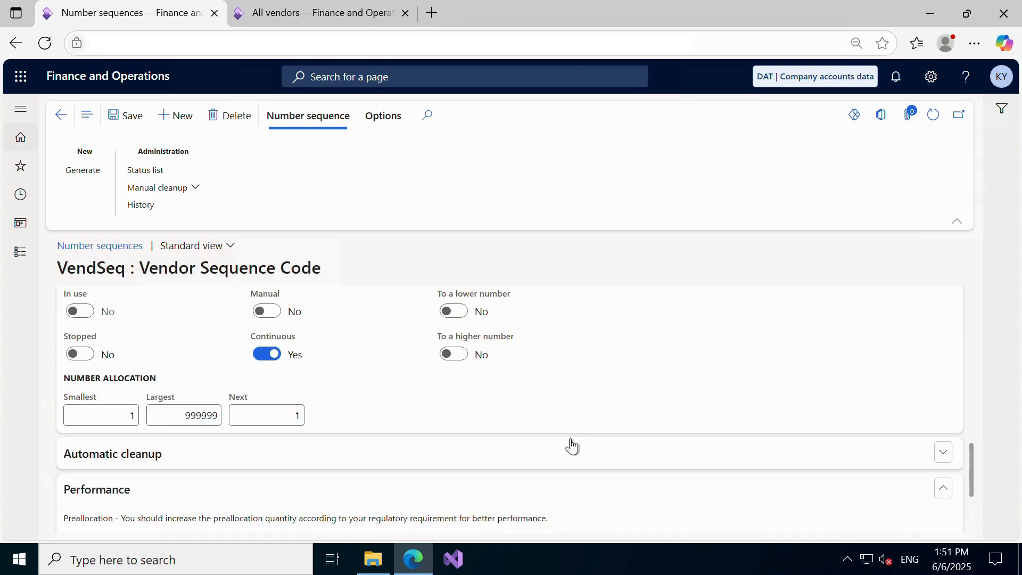
left_click(459, 354)
left_click(112, 114)
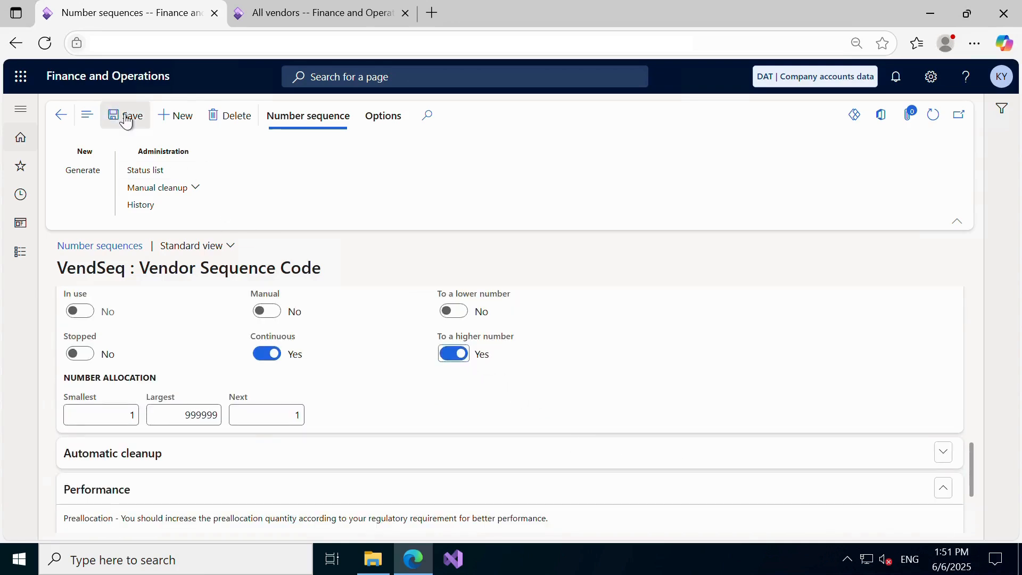
Step: Replace the unsaved vendor record with a new one and change its vendor account number's last digit to 2
left_click(301, 15)
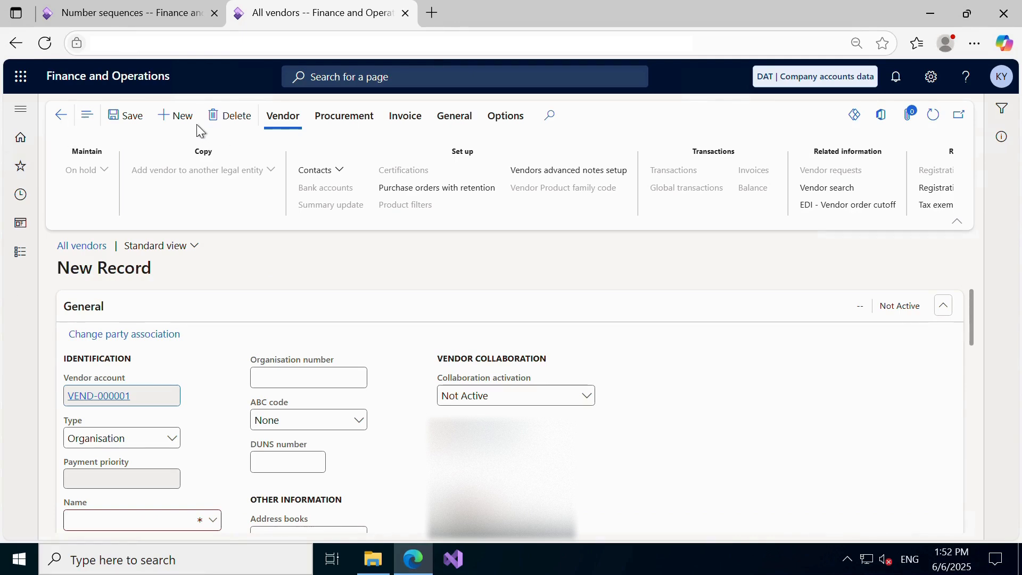
left_click(233, 121)
left_click(177, 121)
left_click(139, 400)
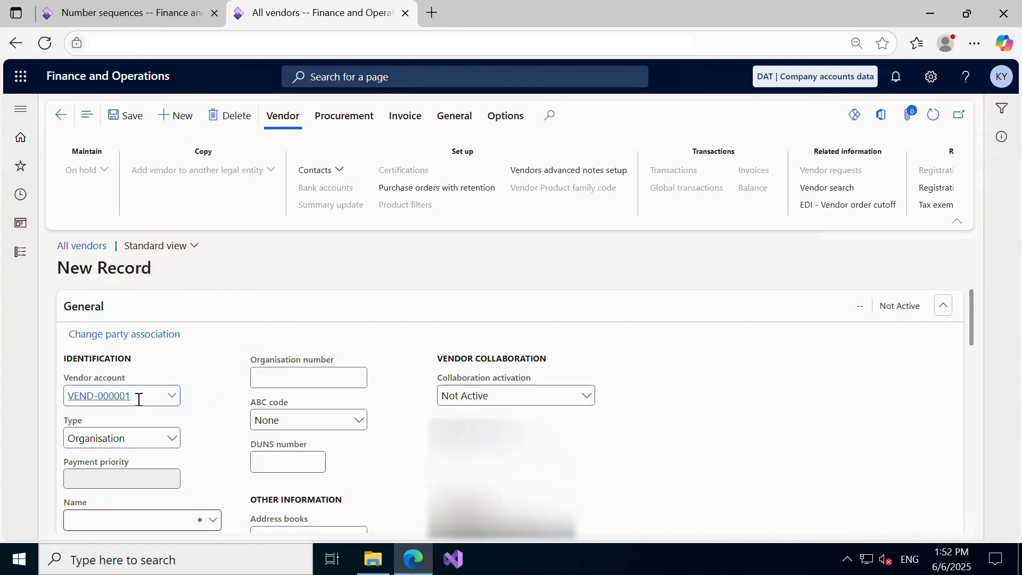
key("BackSpace")
type("2")
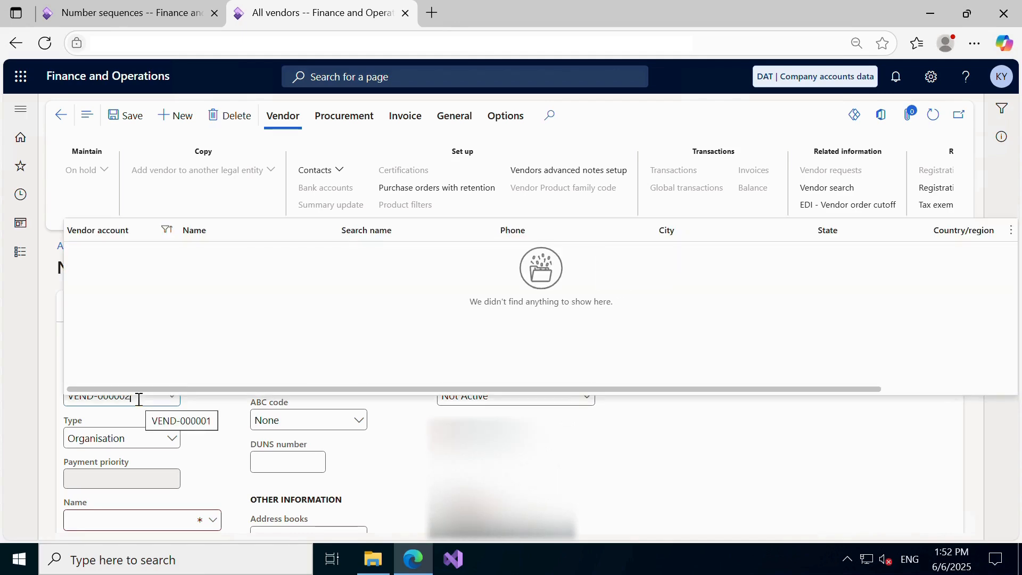
left_click(221, 430)
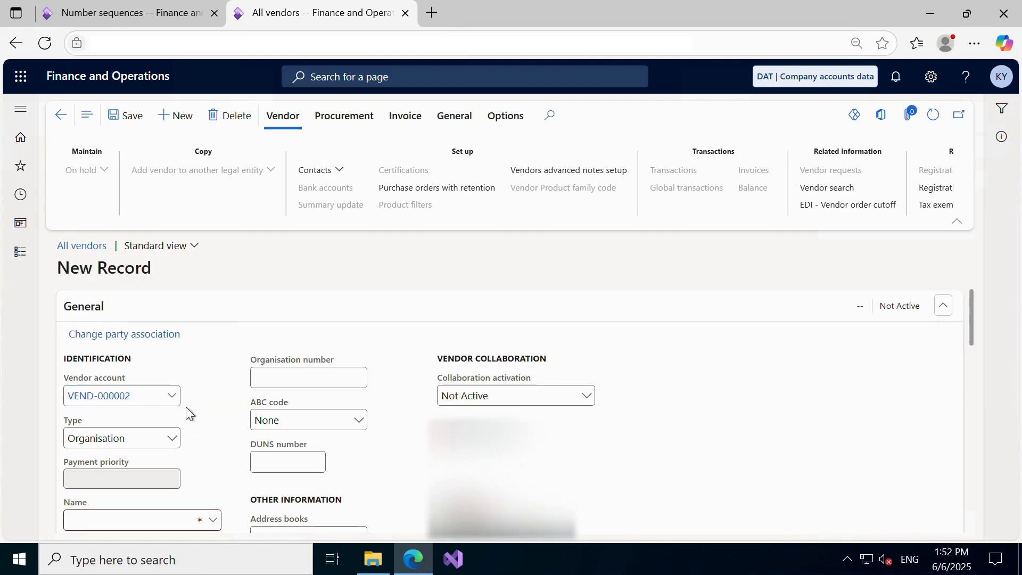
Step: Check the VendSeq number sequence's allocation settings and its Accounts payable reference against the new vendor record
left_click(127, 13)
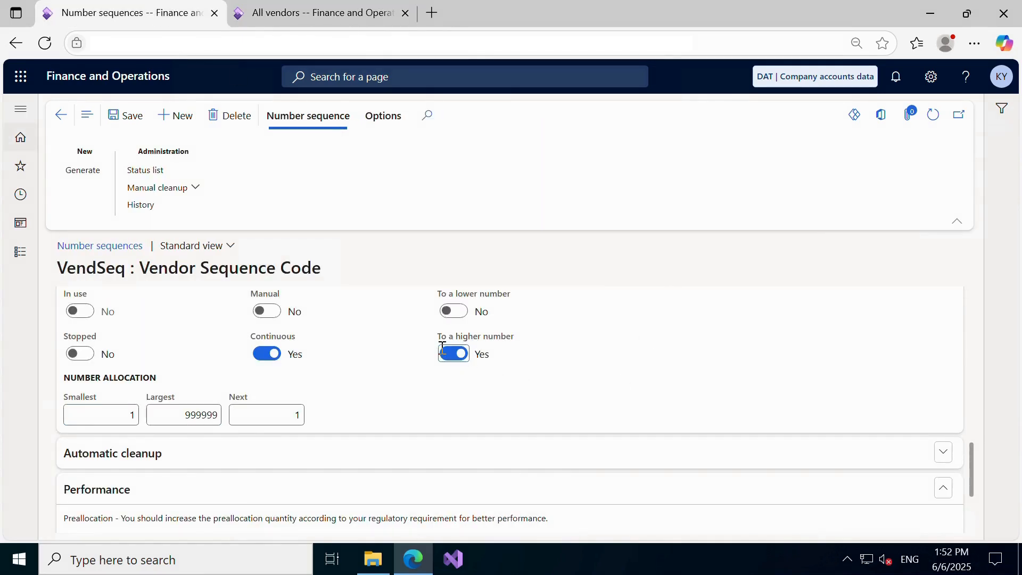
left_click(300, 14)
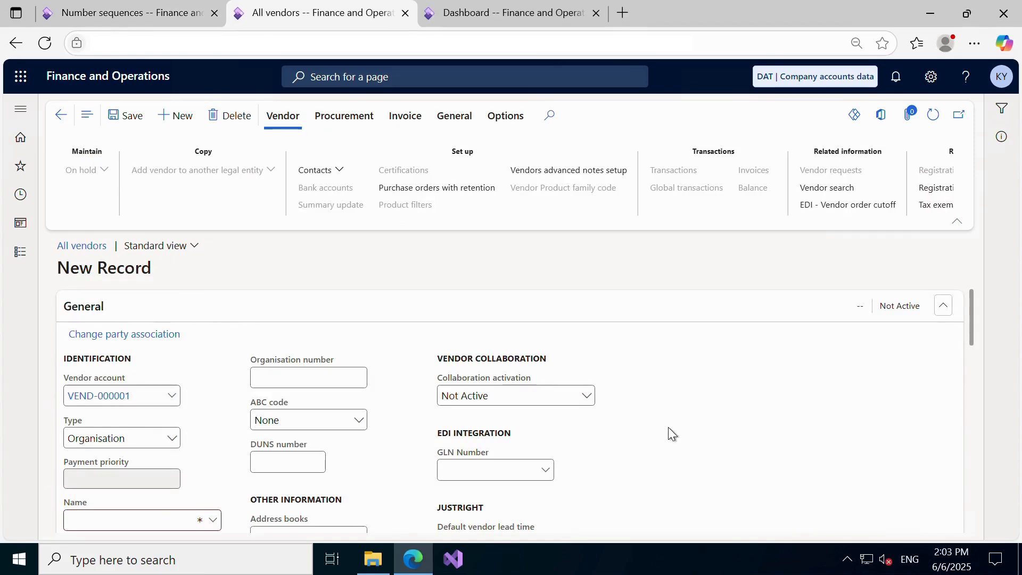
left_click(103, 15)
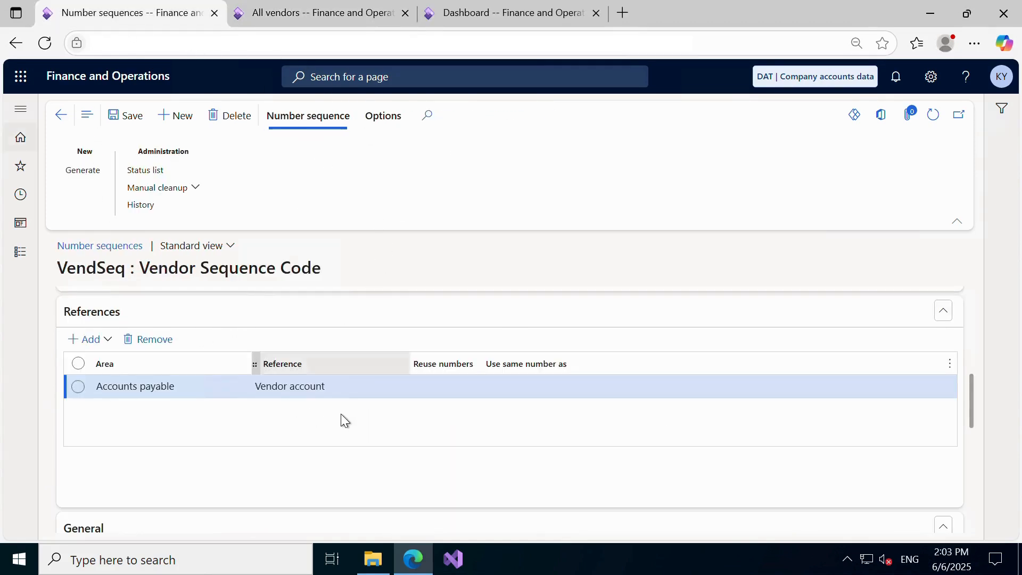
scroll(343, 416, "down", 3)
scroll(353, 421, "up", 3)
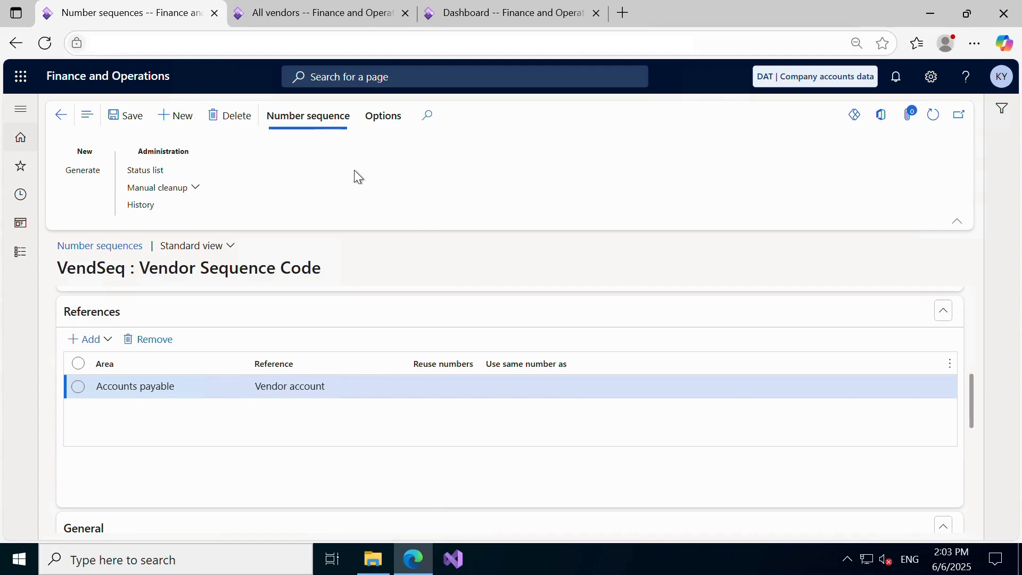
Step: Switch to the already open Finance and Operations Dashboard page
key("ctrl+Tab")
key("ctrl+Tab")
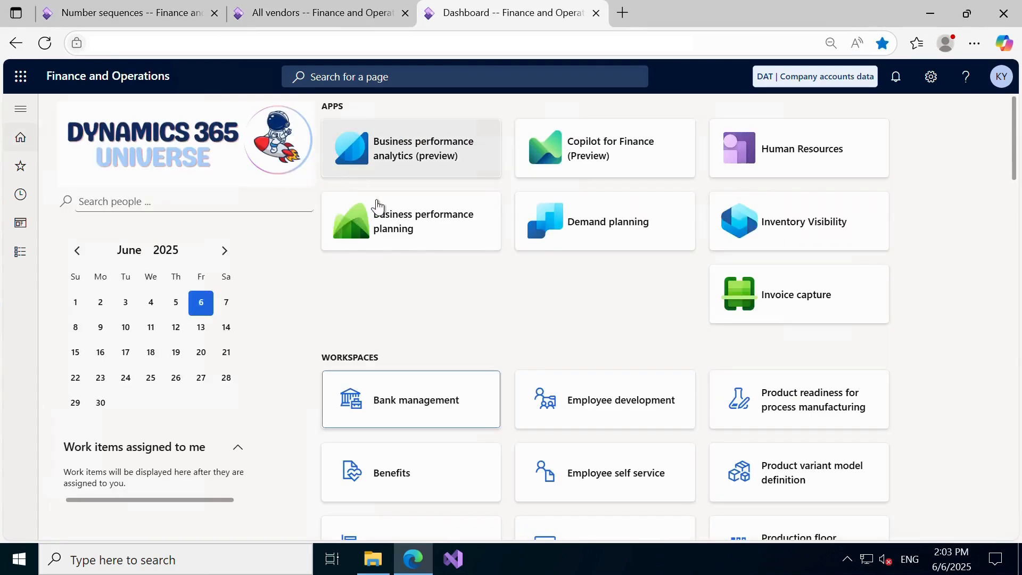
left_click(375, 298)
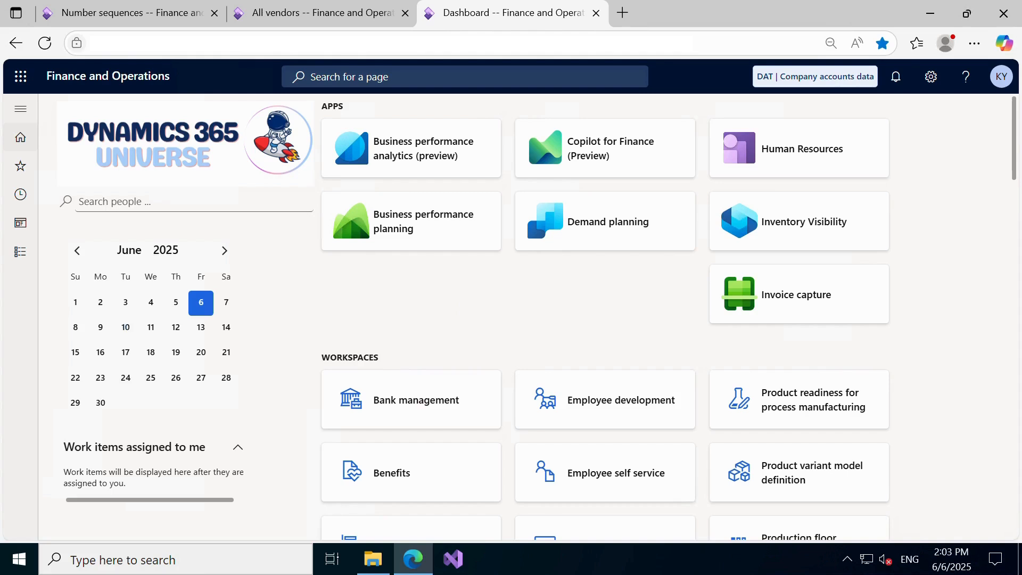